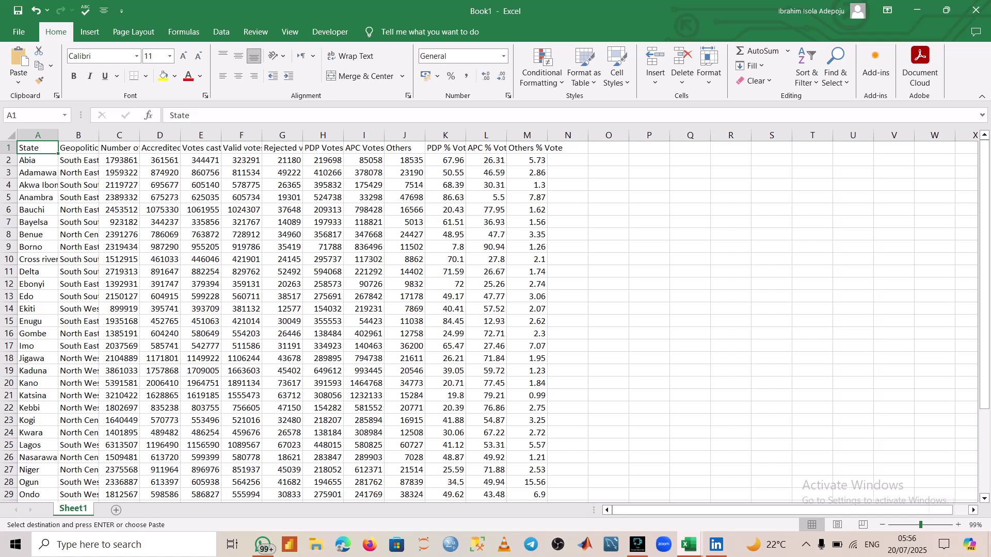
Examine the column headings of the election data in row 1, from State across to Others % Vote
left_click_drag(920, 524, 929, 524)
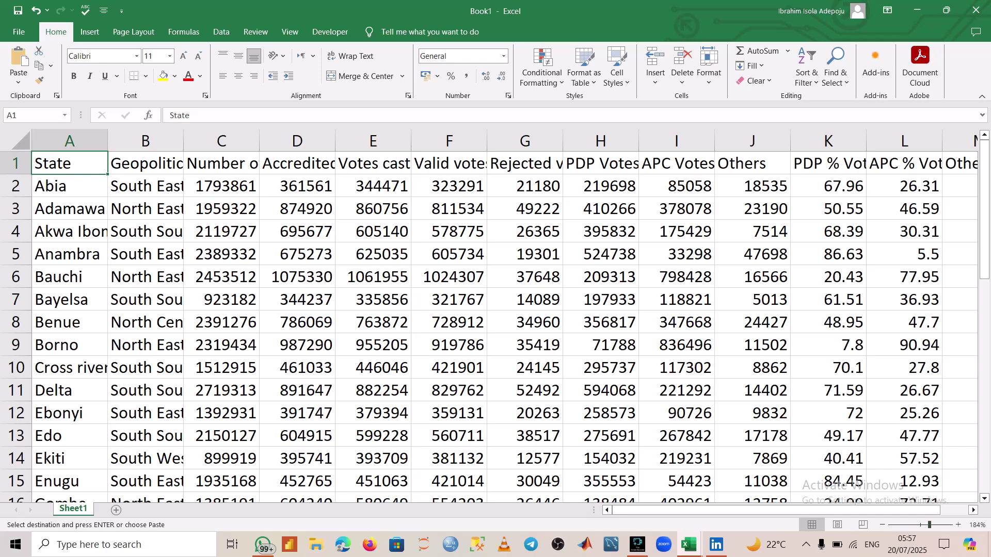
left_click(146, 164)
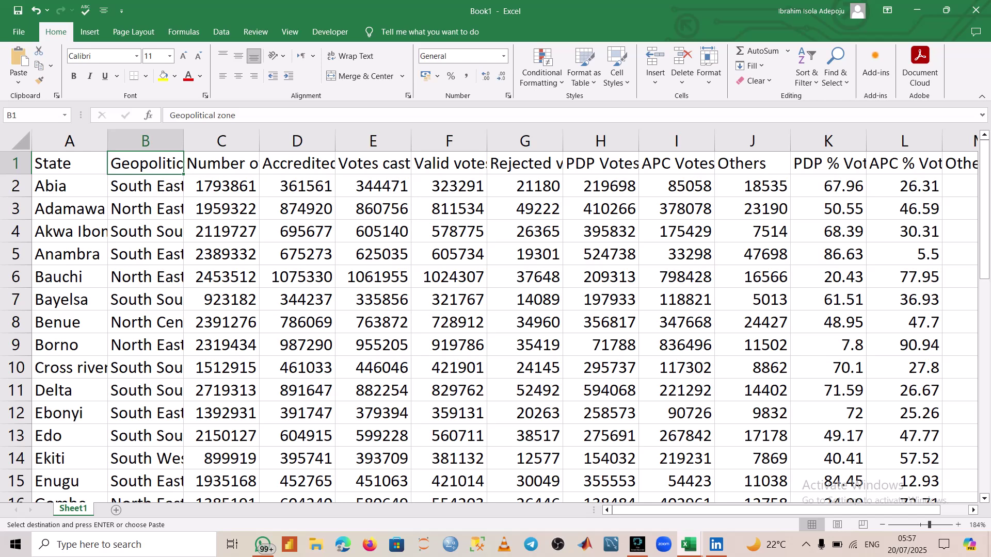
left_click(222, 164)
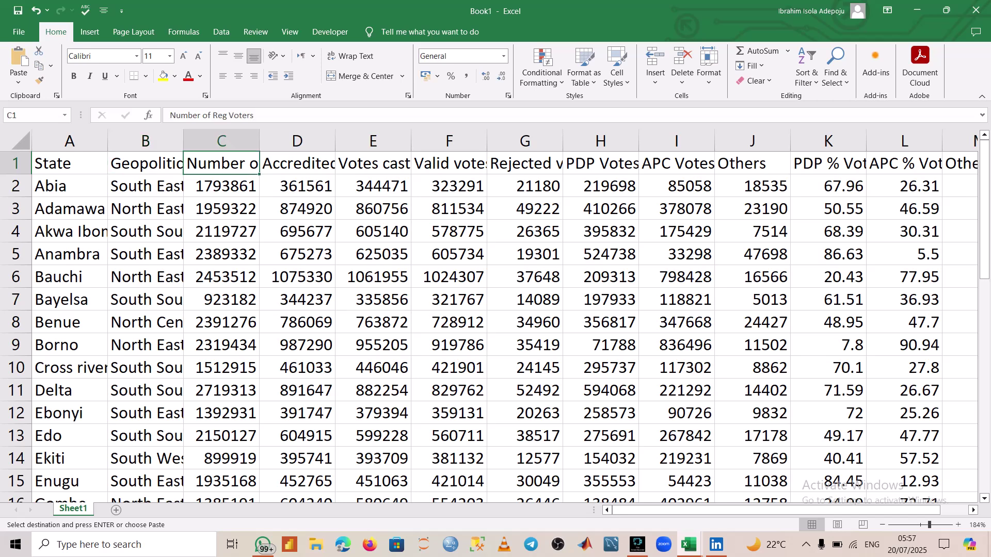
left_click(297, 164)
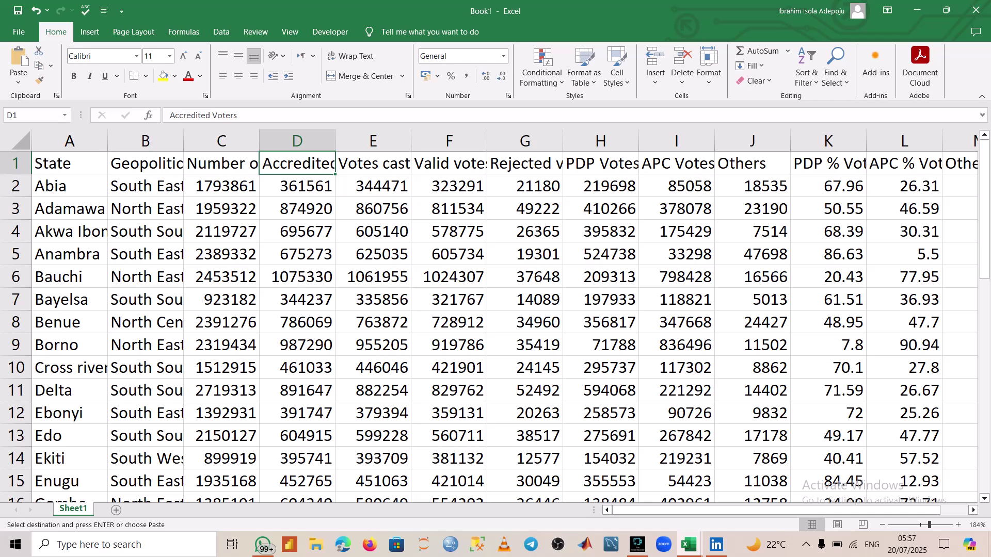
left_click(373, 163)
key("Right")
key("Right")
key("Right")
key("Right")
key("Right")
key("Right")
key("Right")
key("Right")
key("Right")
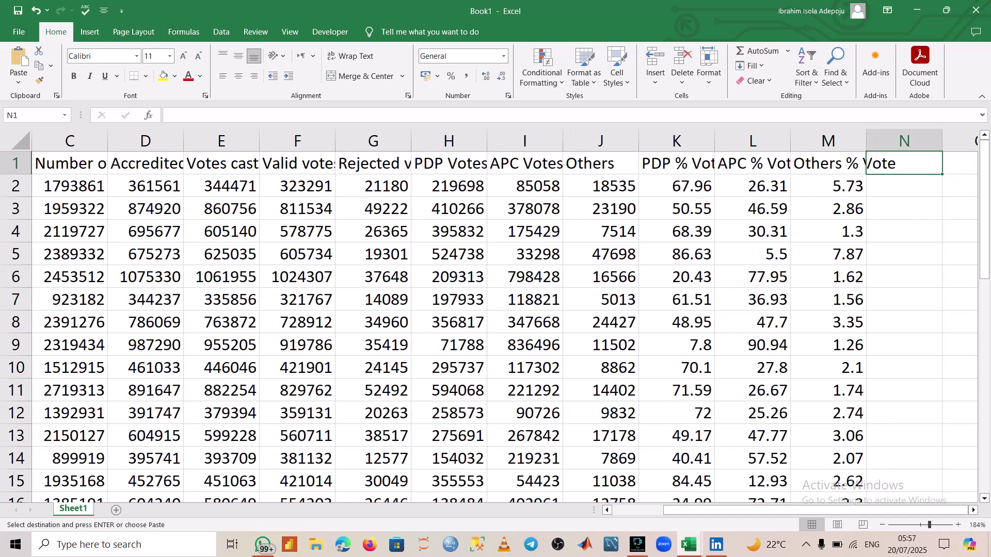
key("Left")
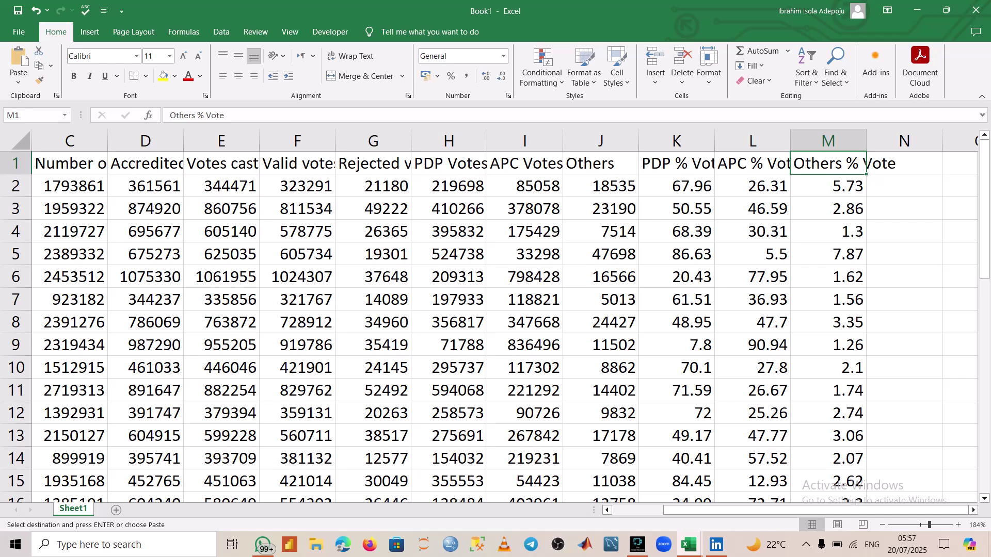
key("Left")
key("Left")
key("Left")
key("Left")
key("Left")
key("Left")
key("Left")
key("Left")
key("Left")
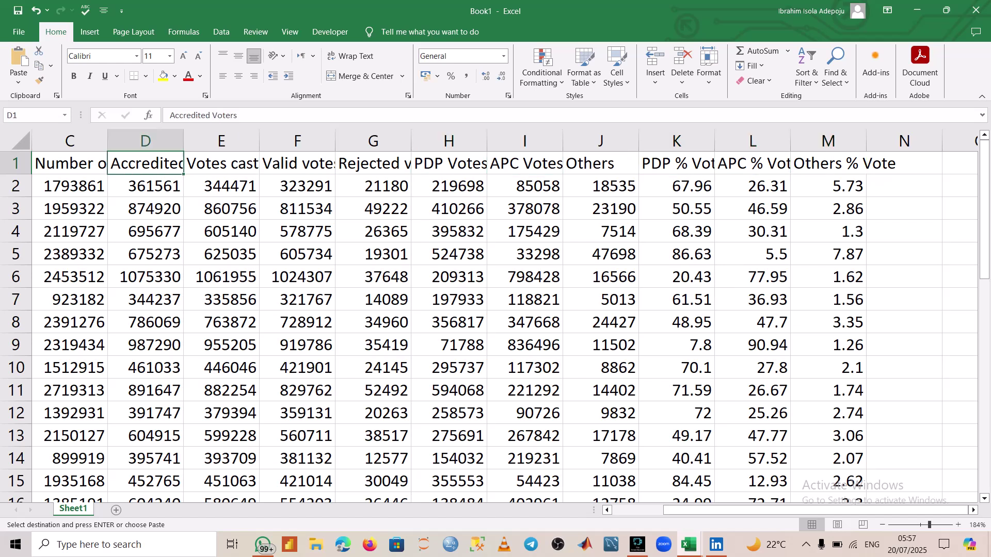
key("Left")
key("Left")
key("Left")
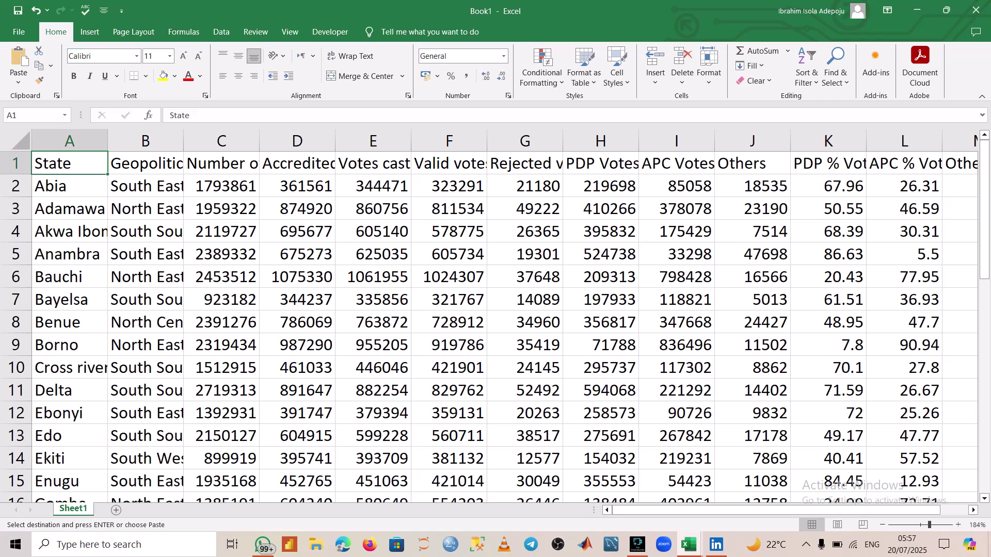
left_click(90, 32)
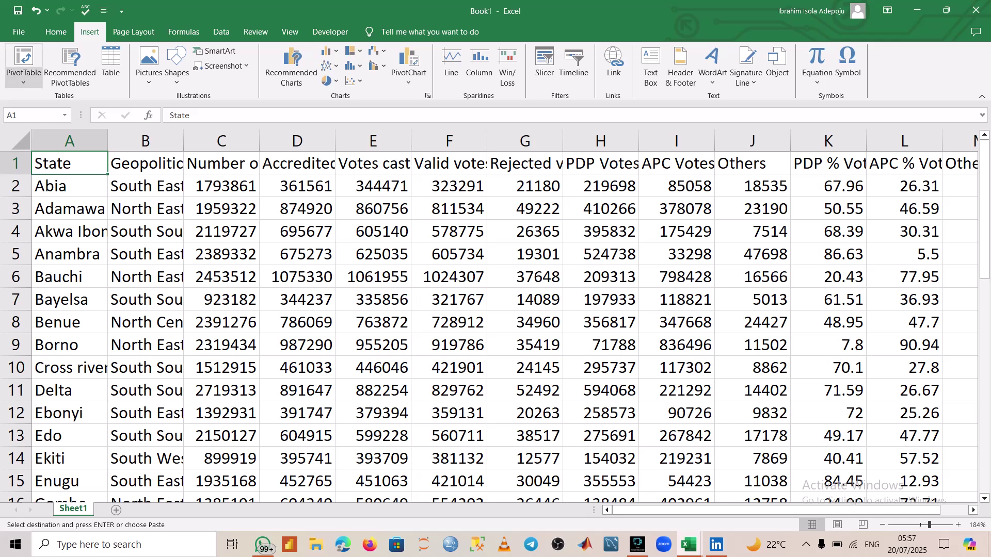
left_click(111, 65)
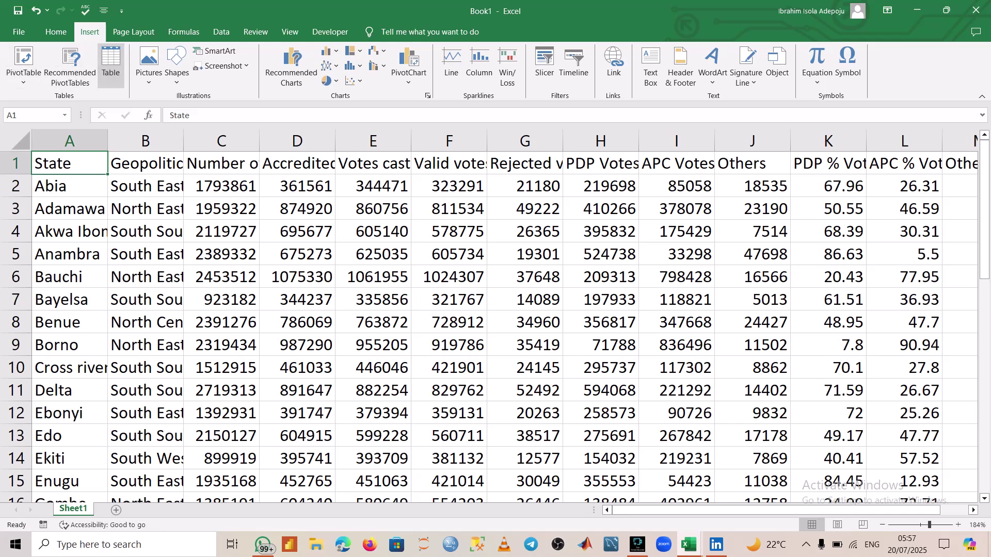
key("Escape")
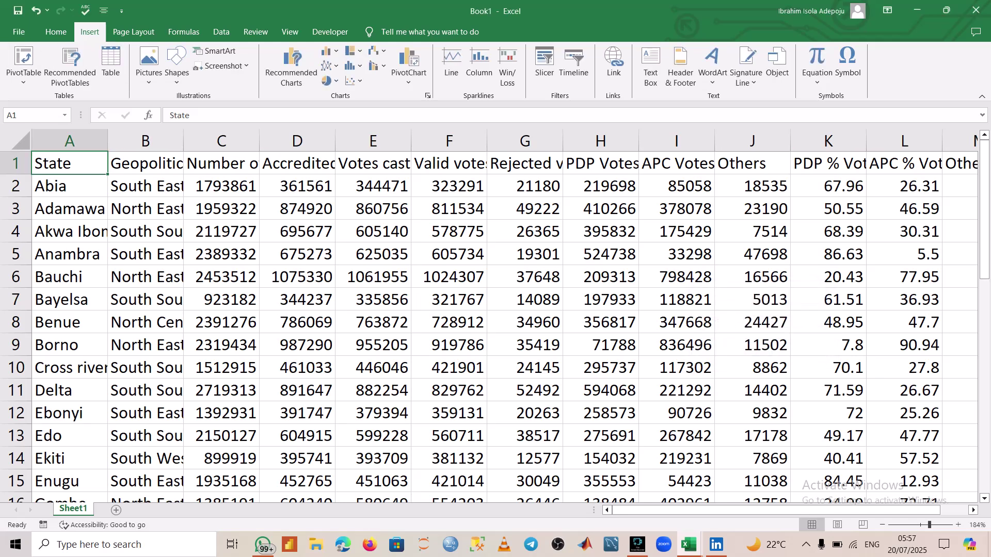
Convert the election data range $A$1:$M$38 into a table that has headers
left_click(297, 391)
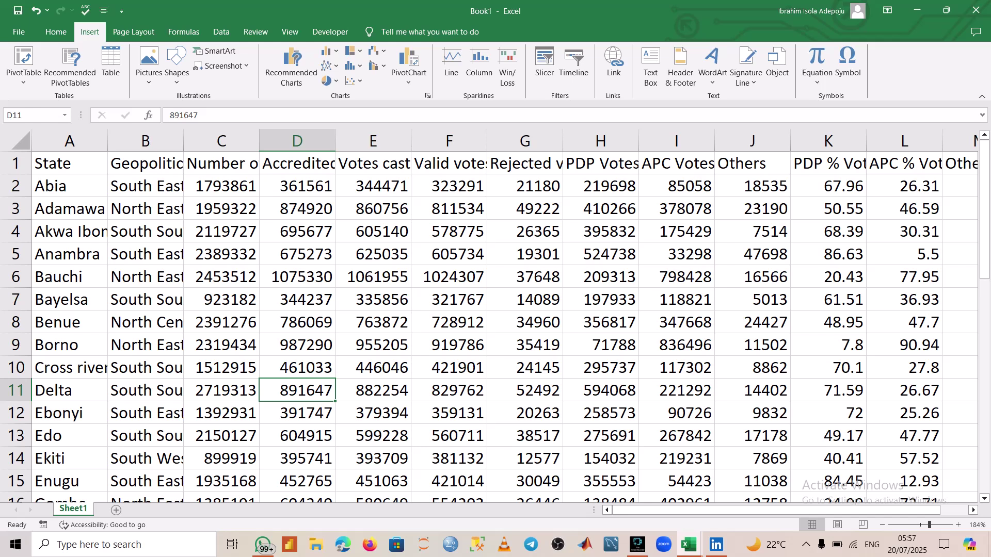
key("ctrl+t")
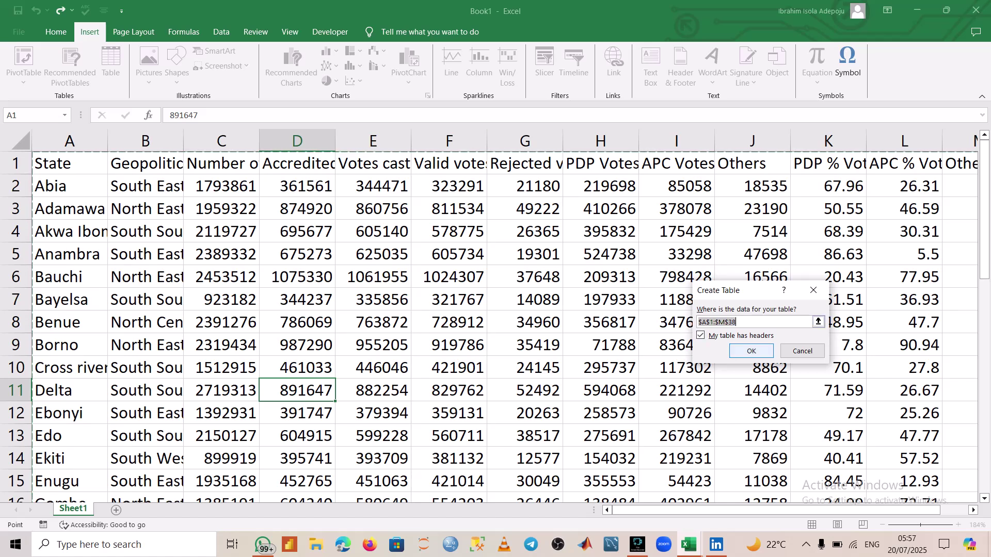
key("Return")
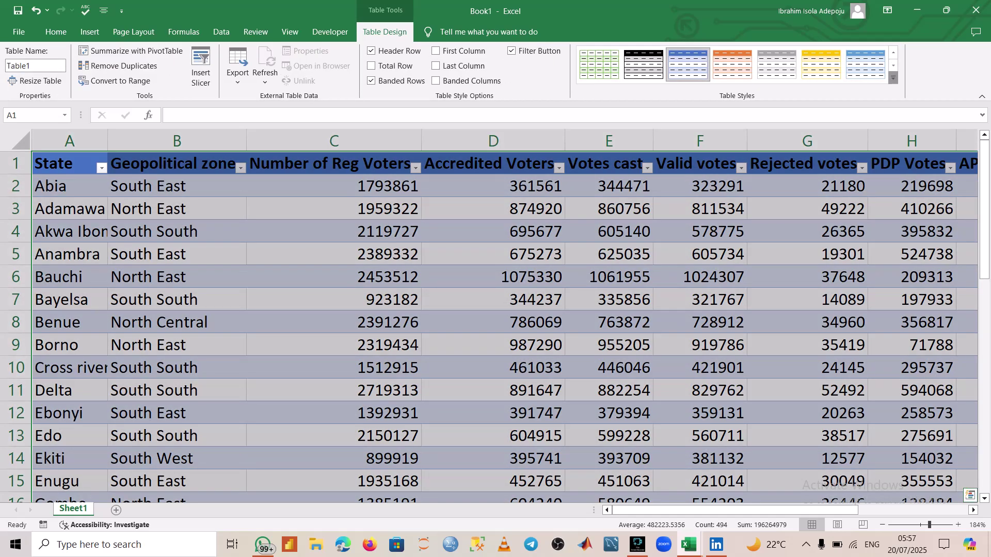
Apply the orange Medium table style with a solid header row and shaded banded rows to the election table
left_click(893, 77)
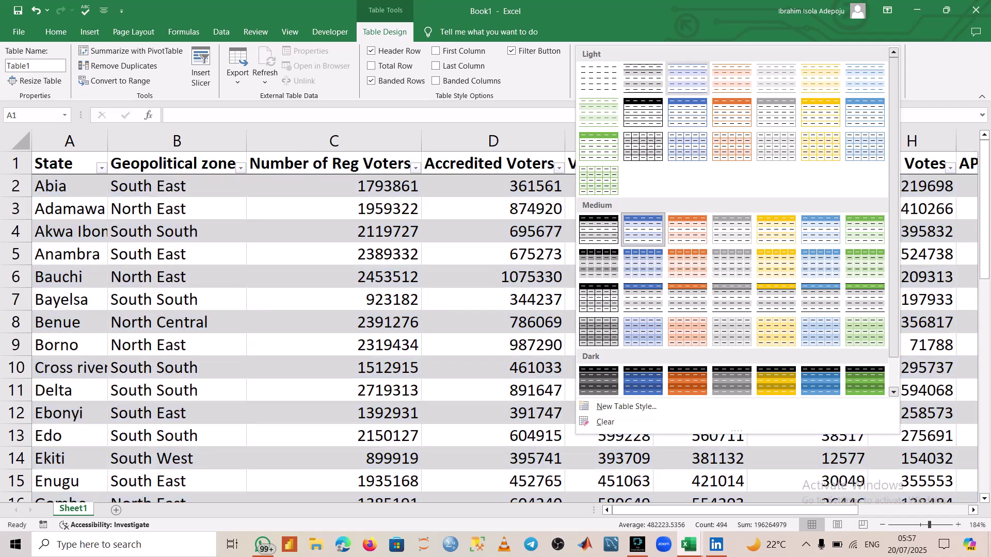
left_click(643, 78)
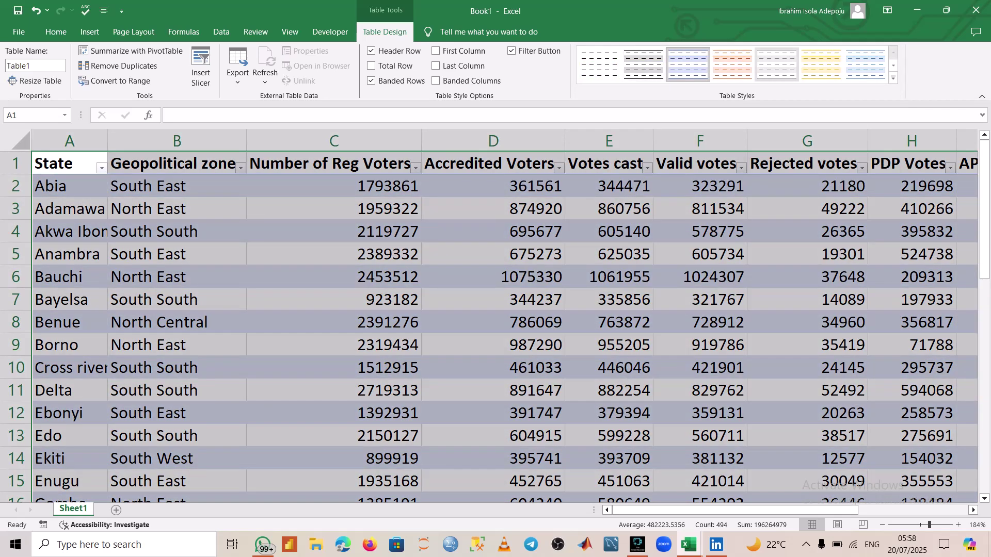
left_click(894, 78)
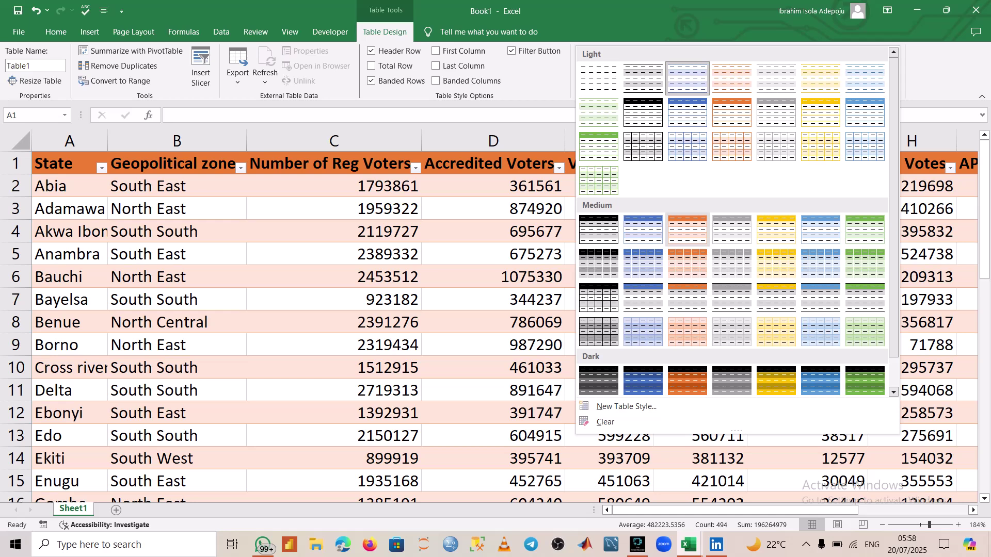
left_click(686, 229)
left_click(177, 481)
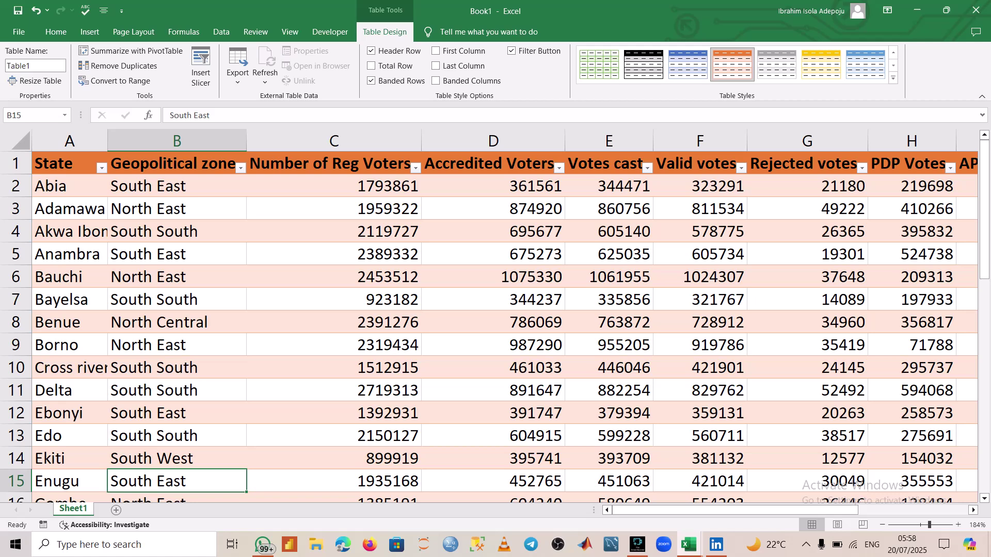
Add a new blank worksheet to the workbook and return to the election table on Sheet1
left_click(334, 390)
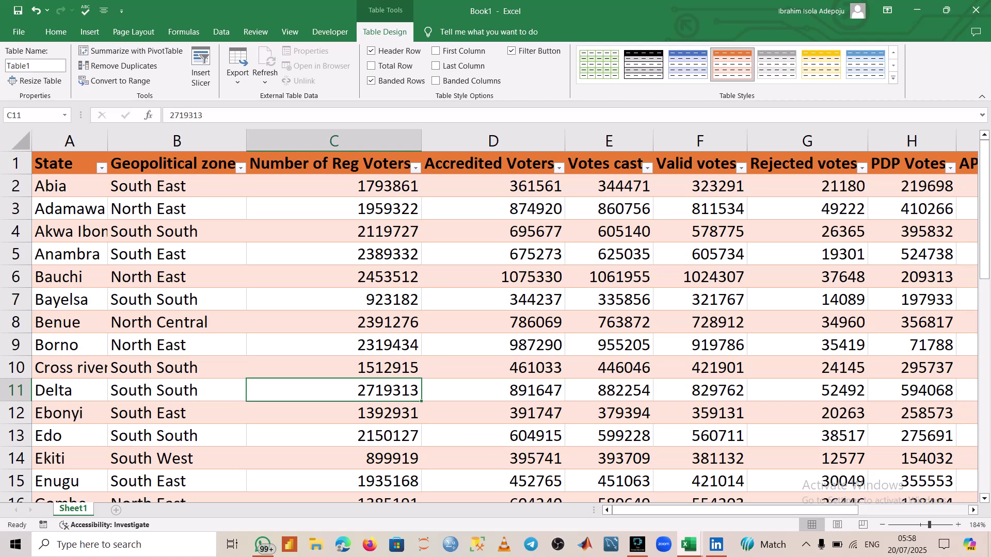
left_click(117, 509)
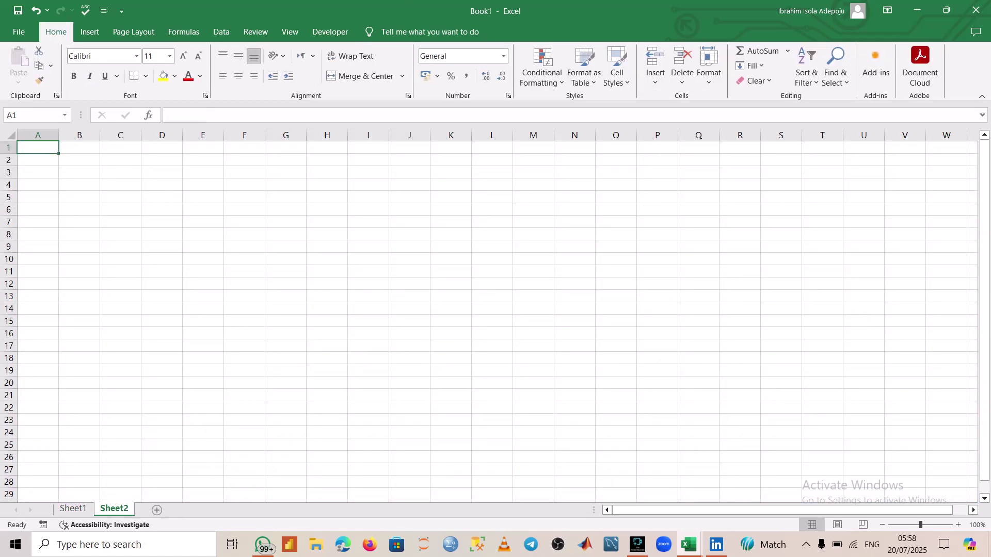
left_click(73, 509)
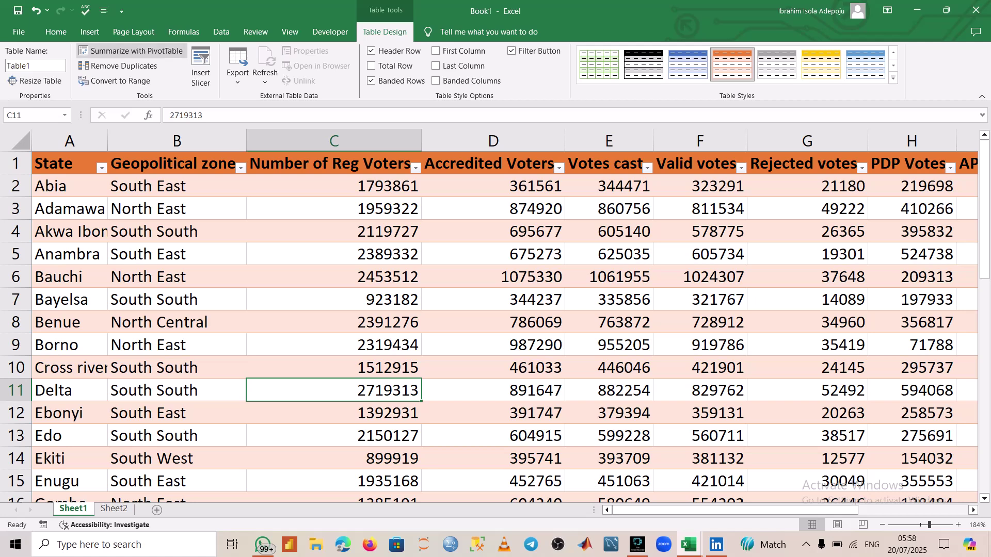
Preview the recommended PivotTables for PDP, APC and Others vote percentages by geopolitical zone without inserting any of them
left_click(90, 32)
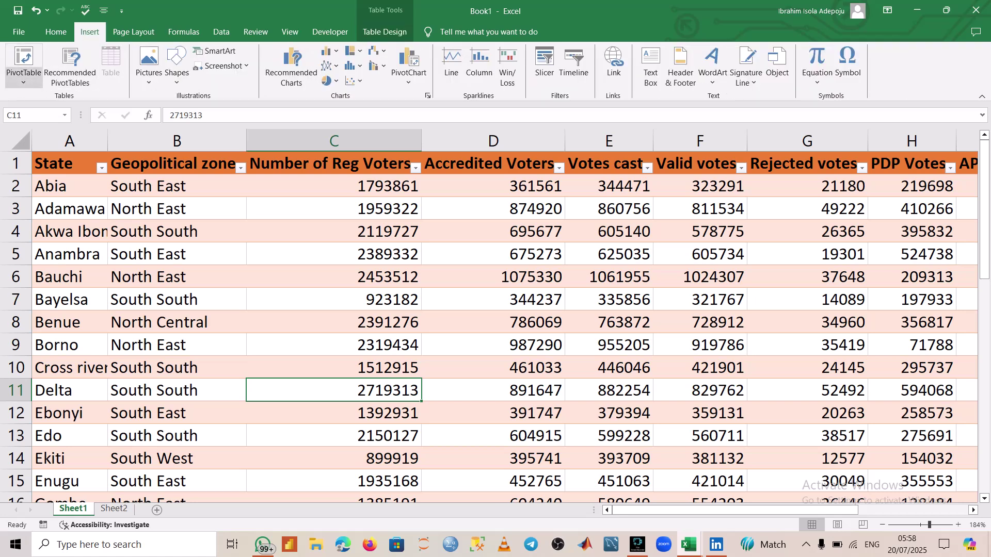
left_click(24, 81)
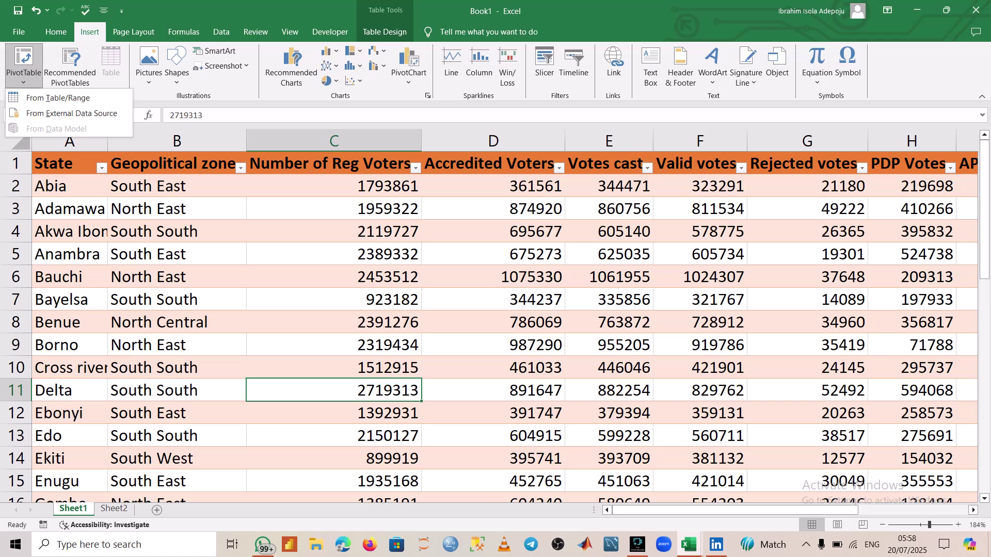
left_click(70, 67)
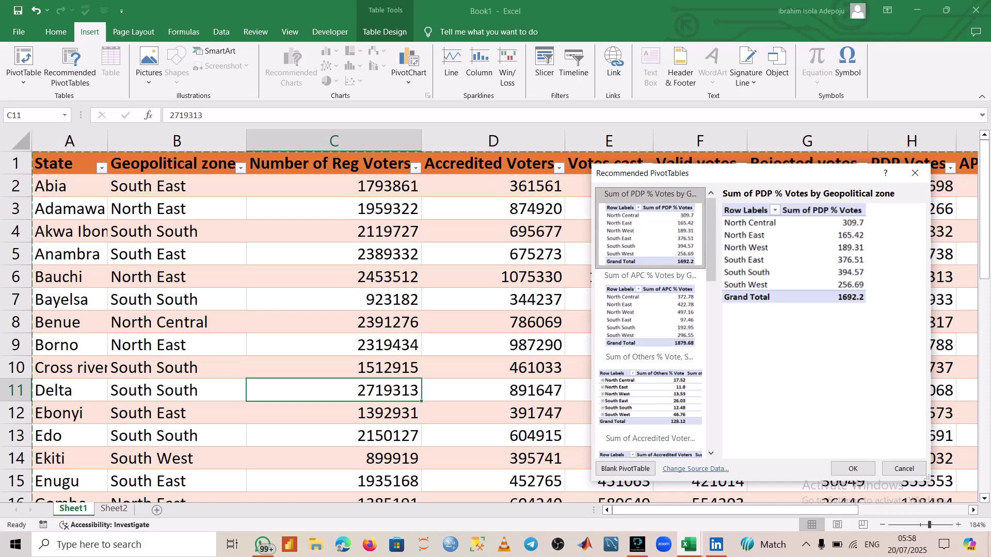
left_click(650, 312)
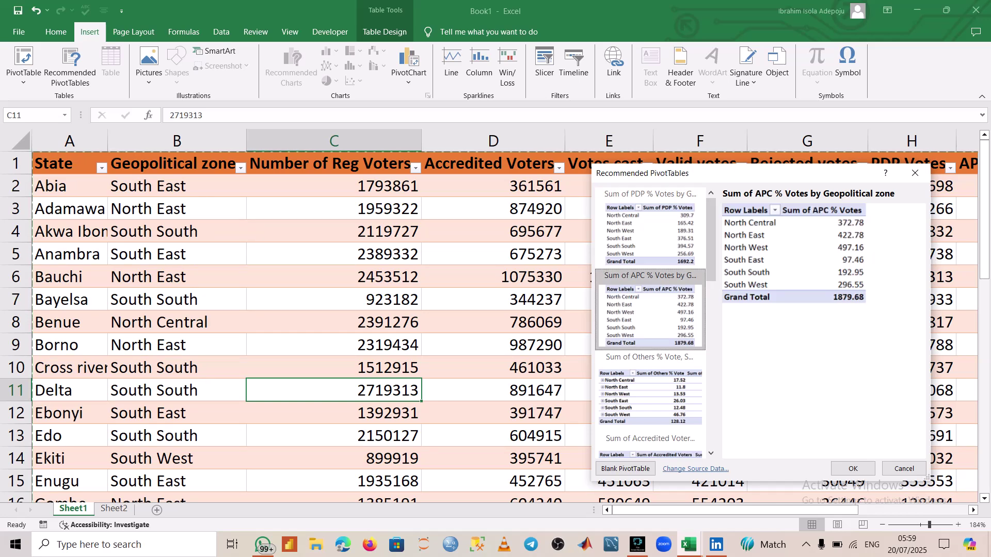
left_click(650, 392)
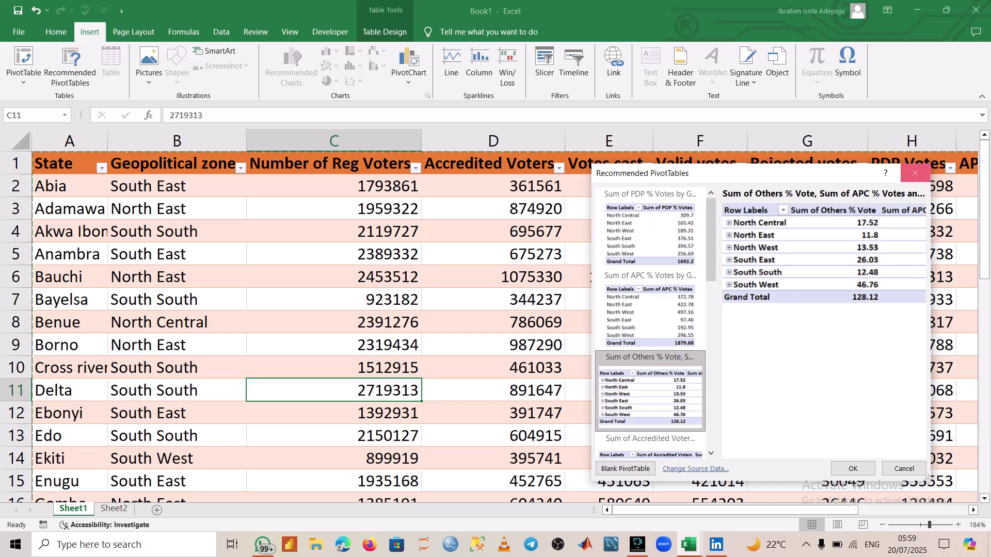
key("Escape")
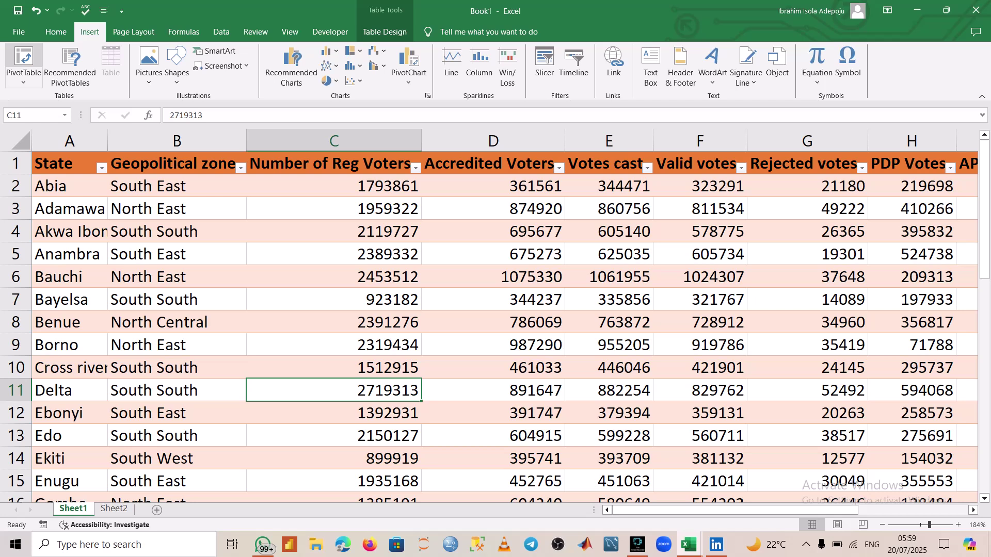
Create a PivotTable from Table1 on a new worksheet and add PDP Votes to it as a summed value
left_click(23, 61)
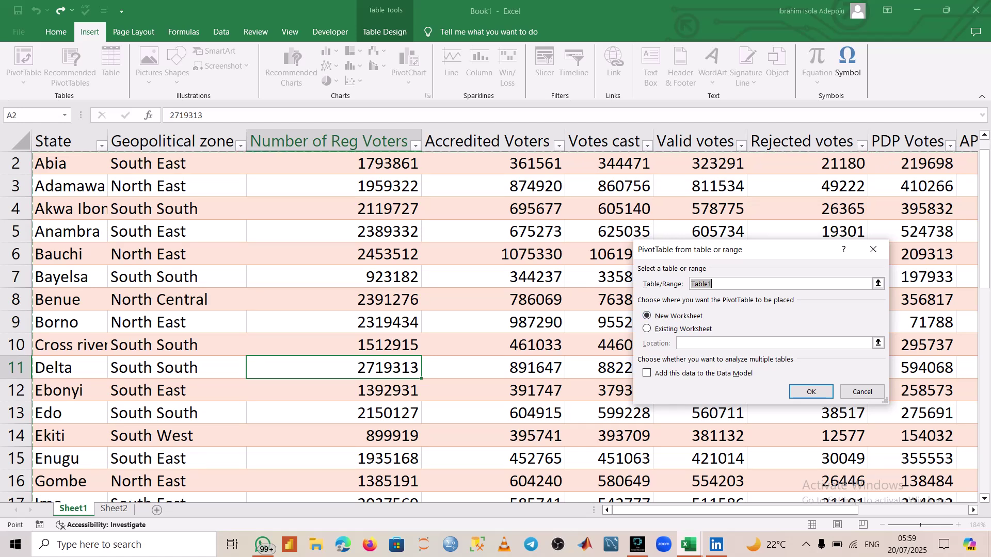
left_click(810, 392)
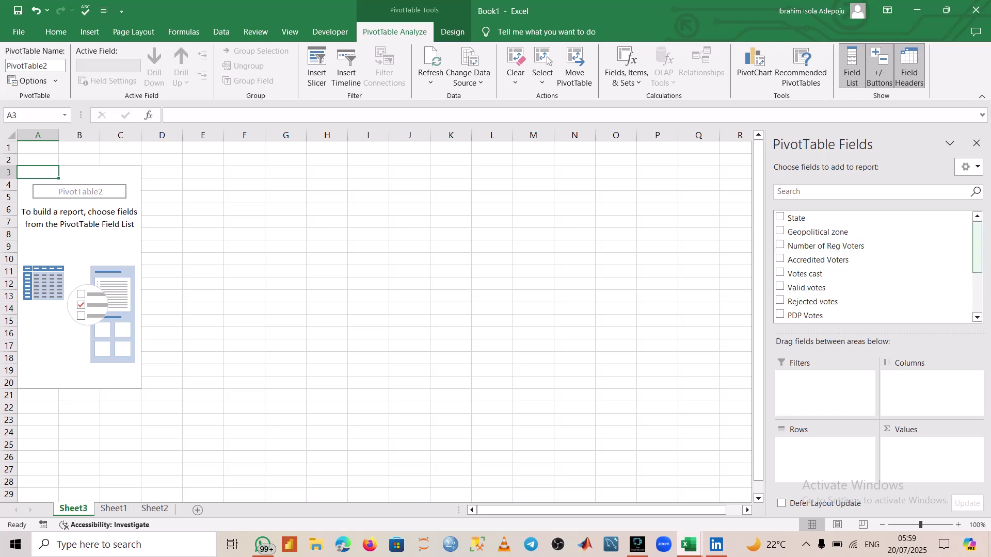
scroll(872, 266, "down", 3)
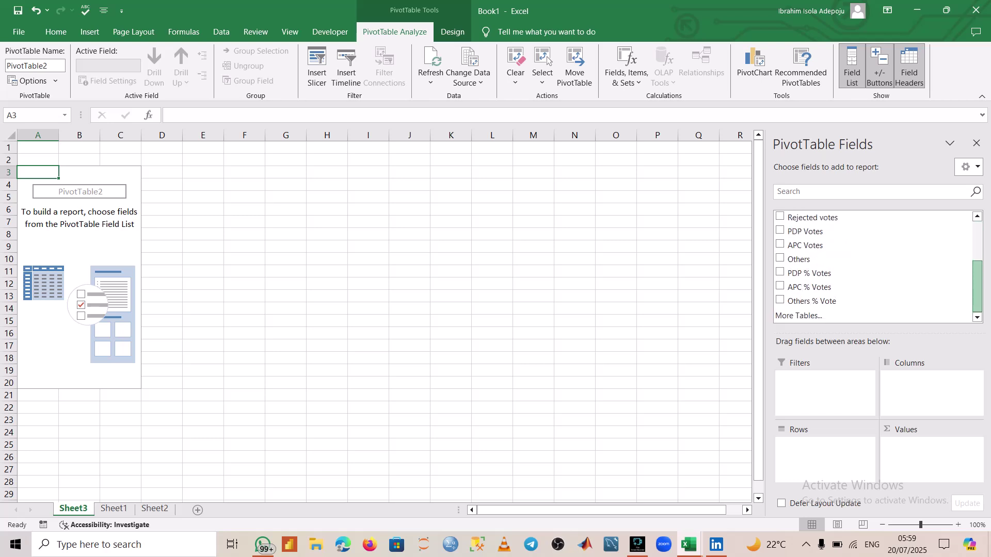
scroll(872, 266, "up", 1)
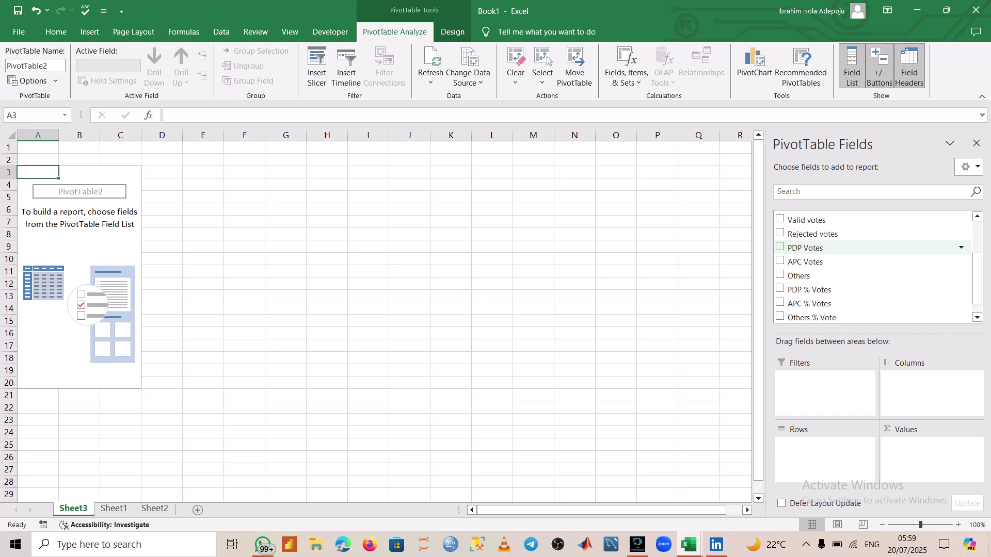
left_click_drag(805, 249, 923, 454)
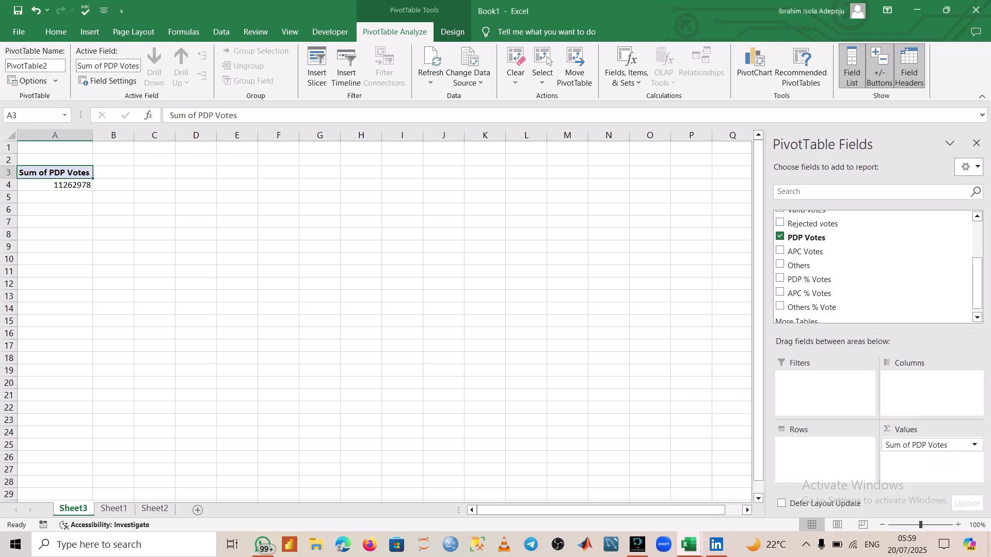
scroll(382, 314, "up", 10, "ctrl")
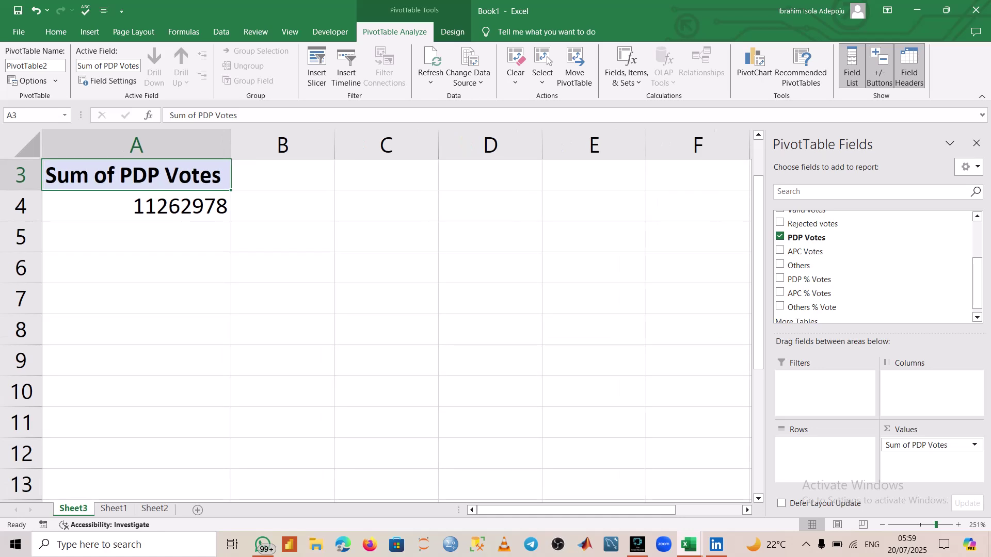
scroll(382, 315, "down", 10, "ctrl")
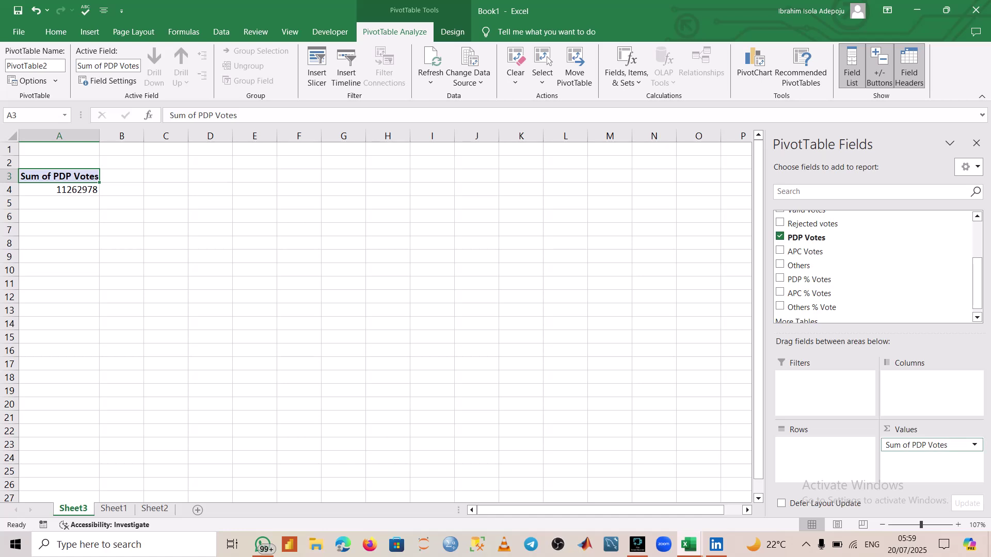
Look through the summary functions available for the PDP Votes value field, leaving its settings as they are
left_click(928, 445)
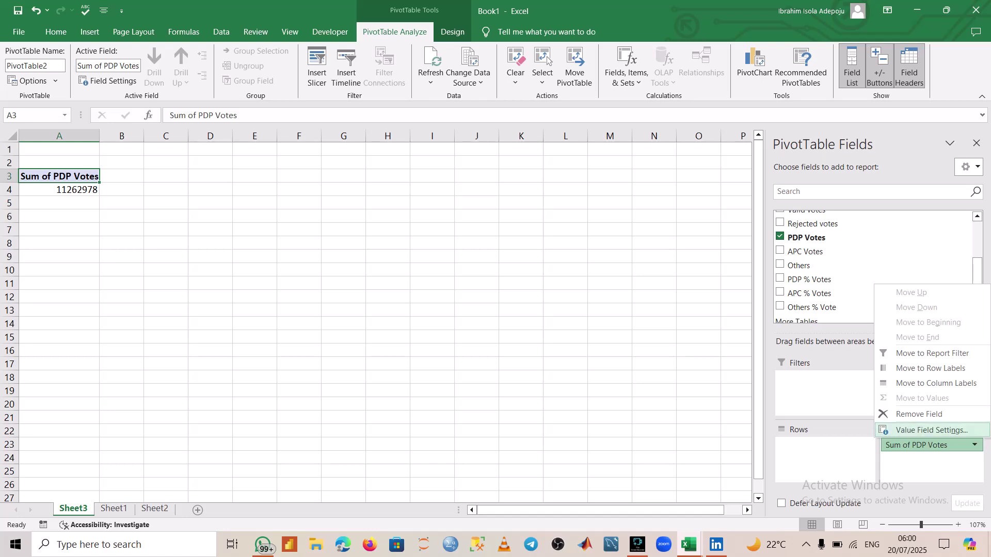
key("Return")
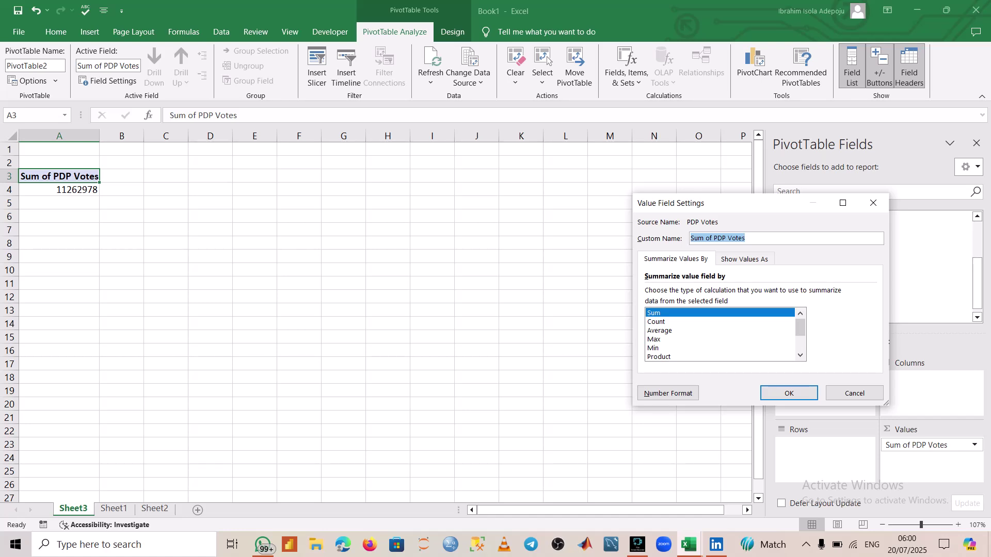
left_click_drag(800, 327, 800, 331)
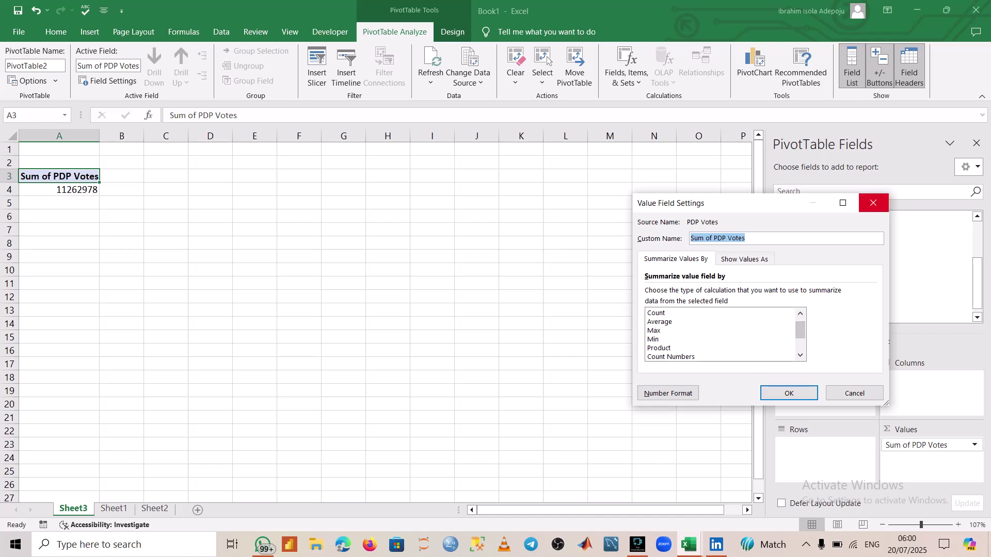
left_click(873, 203)
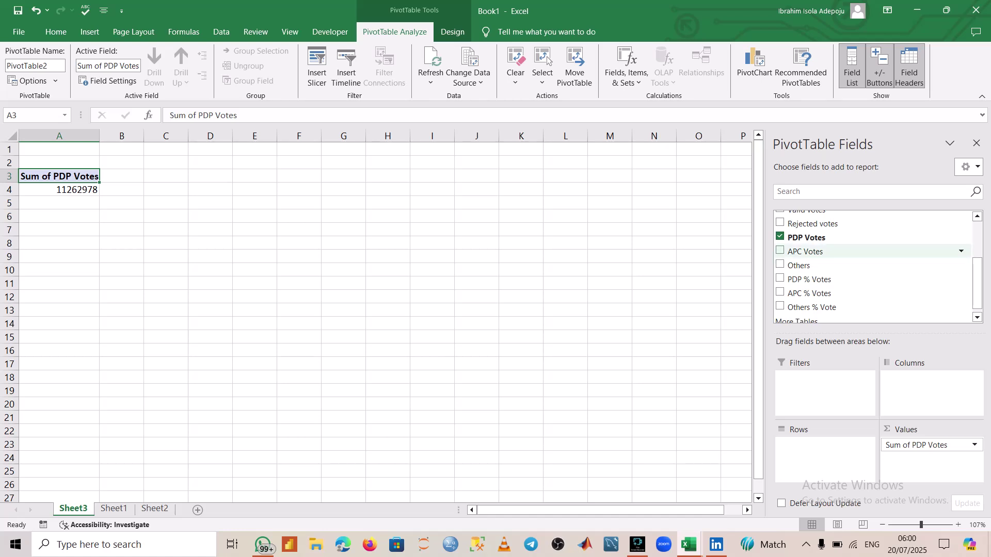
Add APC Votes and Others to the PivotTable as summed values beside PDP Votes
left_click(779, 251)
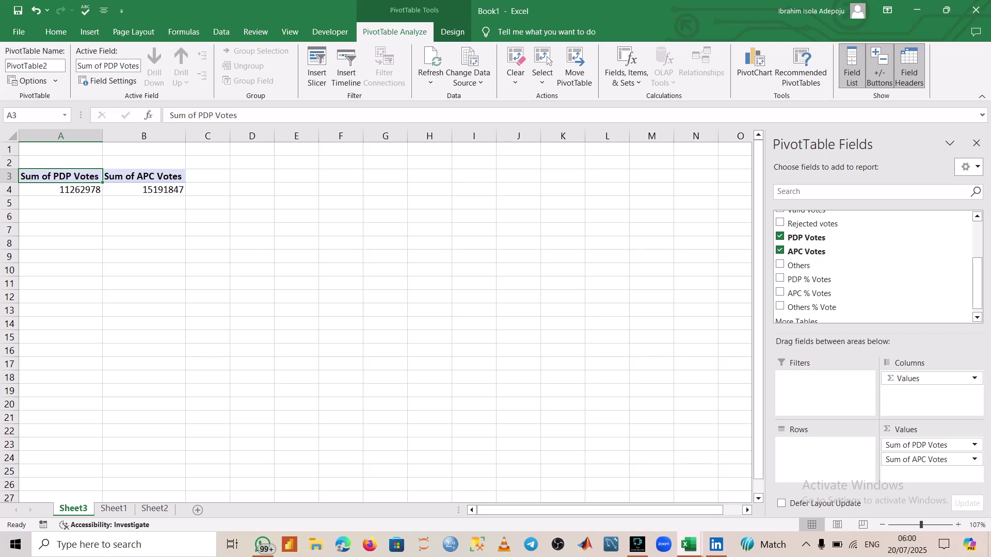
left_click(61, 190)
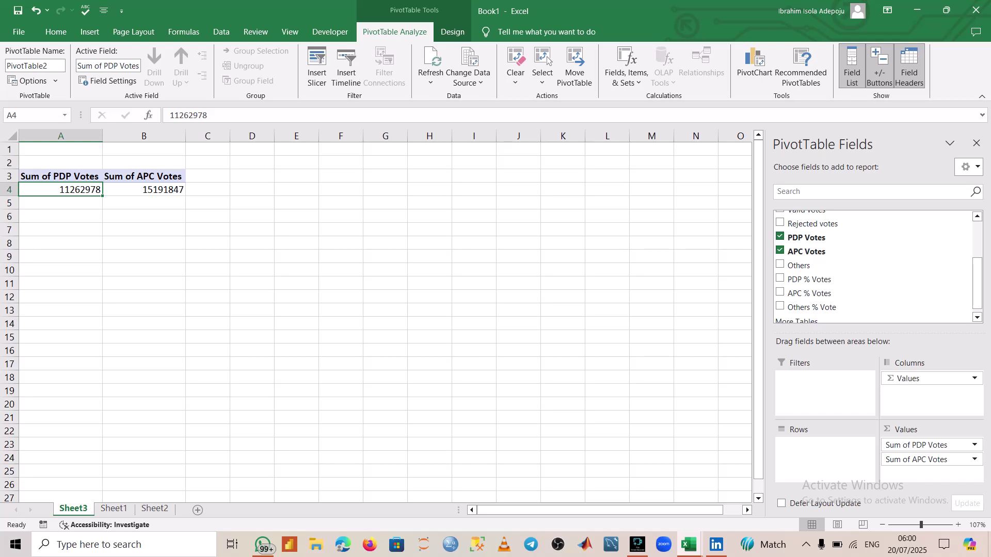
left_click(144, 203)
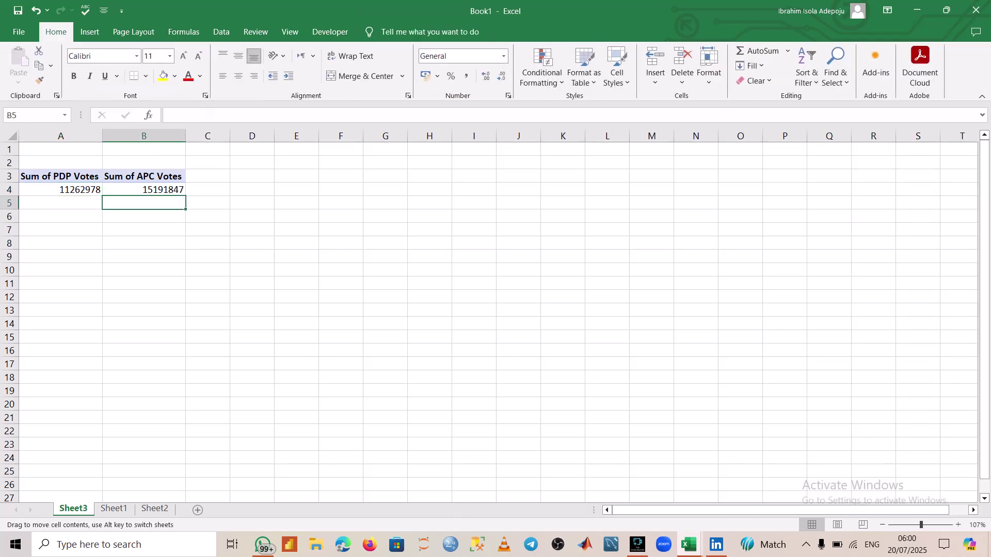
left_click(66, 189)
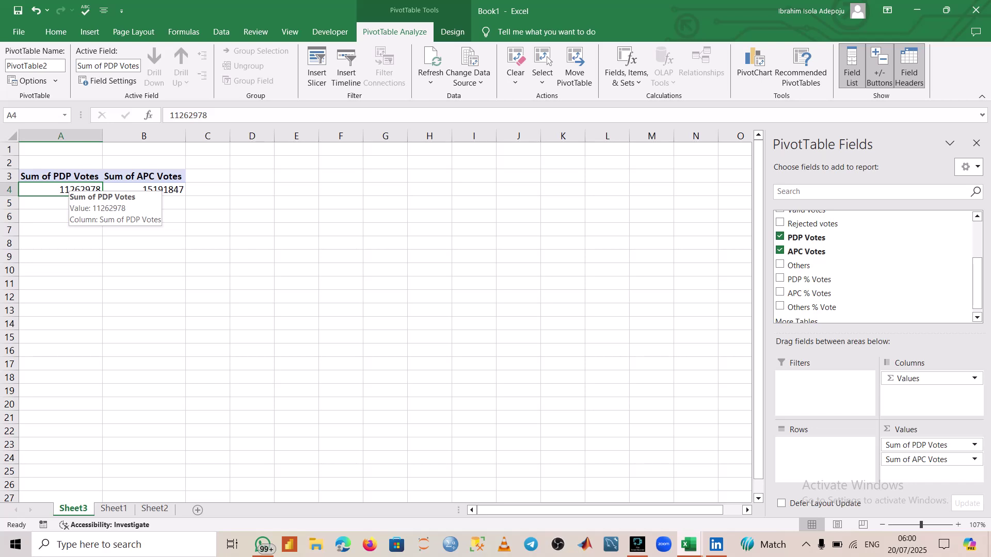
left_click(149, 188)
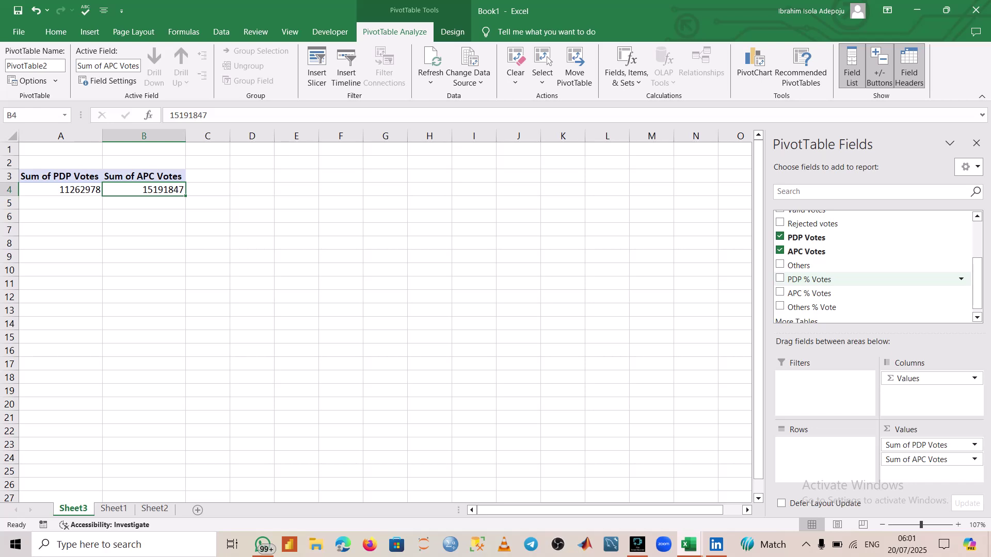
left_click(779, 265)
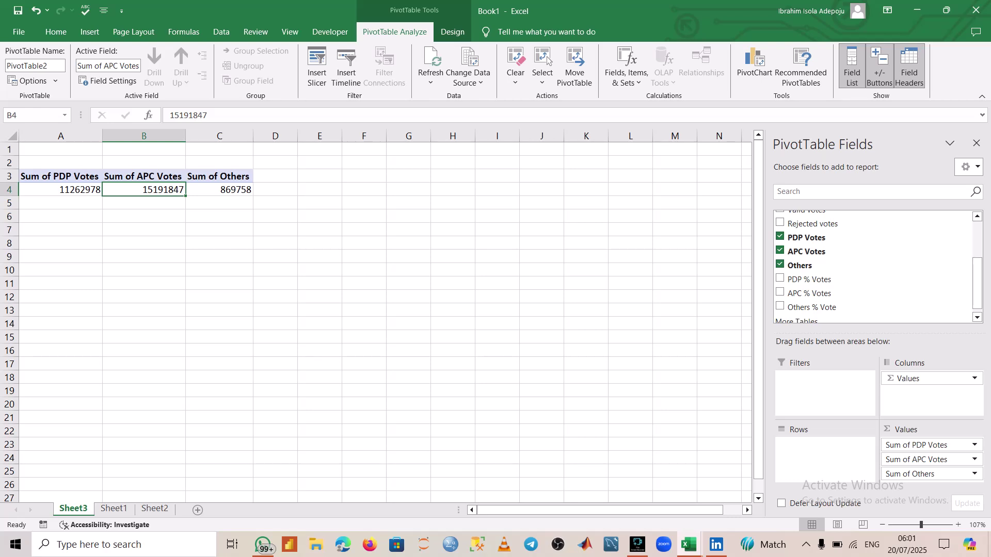
left_click(225, 189)
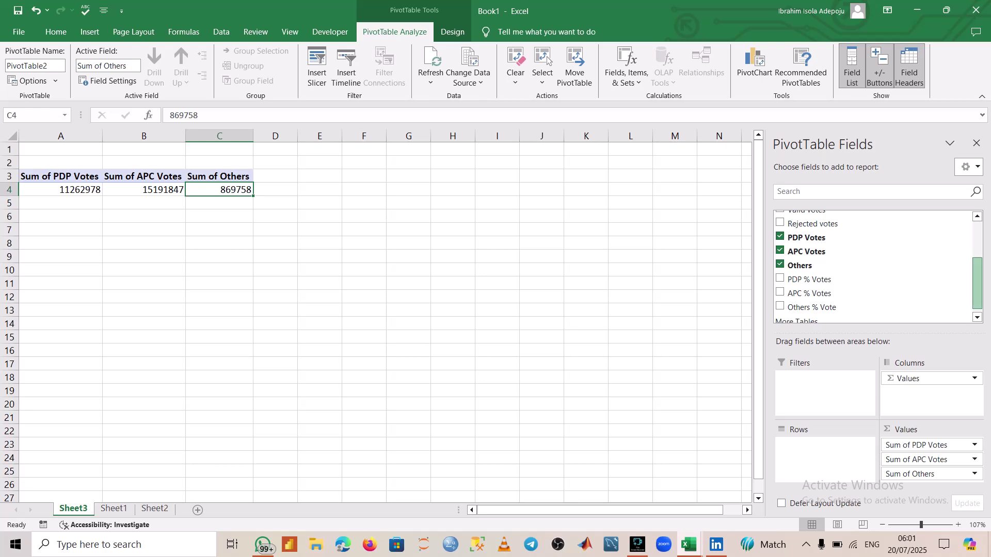
Break the vote sums down by Geopolitical zone as row labels and check the North Central figures for each party
left_click_drag(976, 283, 977, 246)
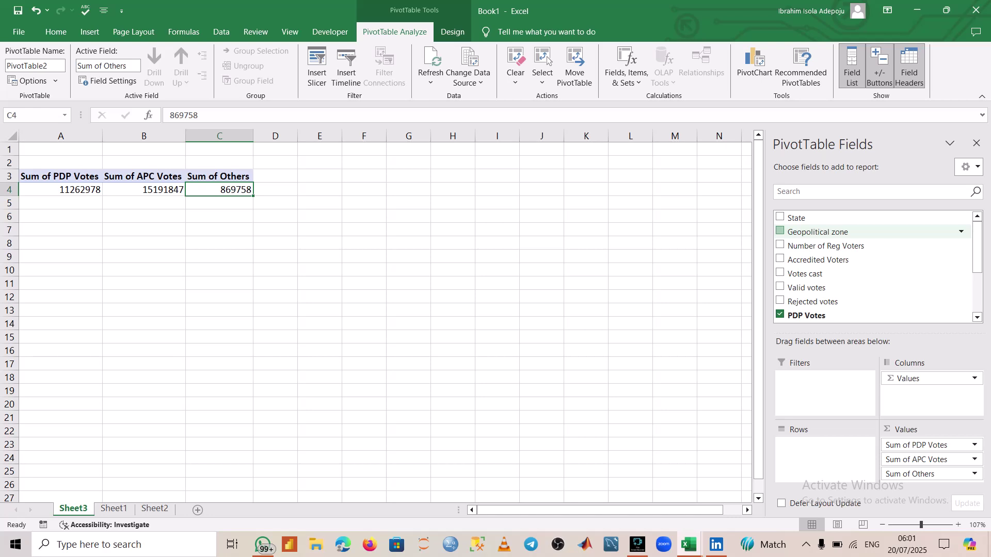
left_click_drag(818, 232, 824, 447)
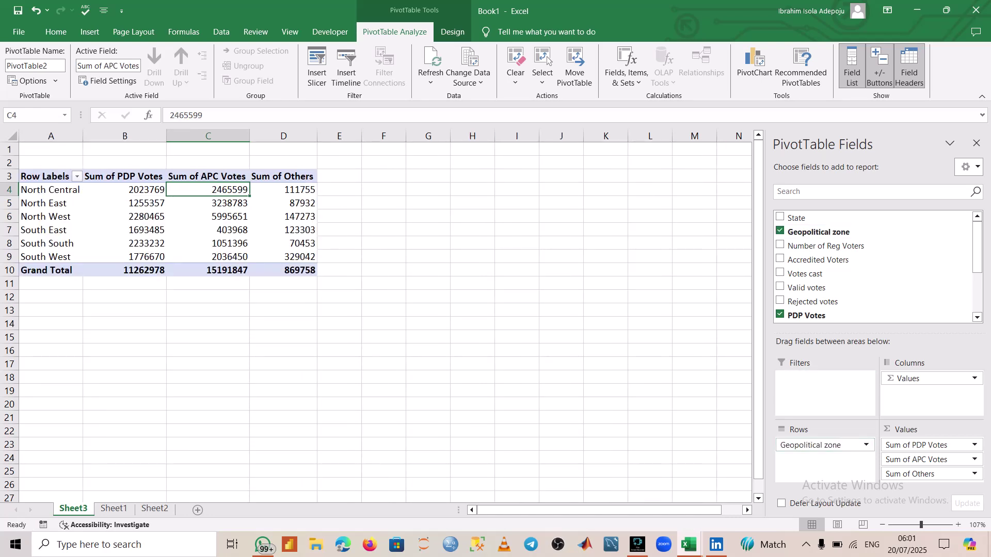
left_click(52, 189)
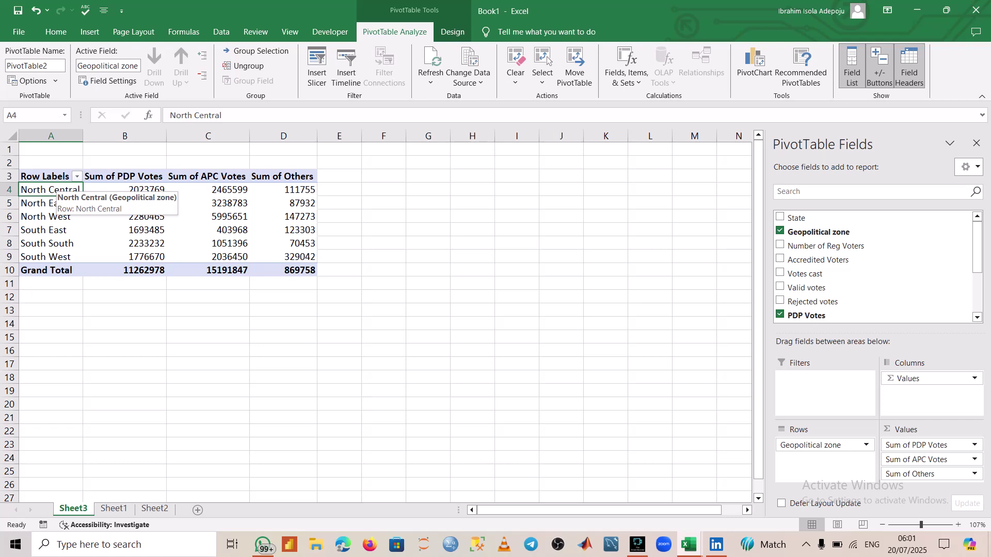
left_click(138, 190)
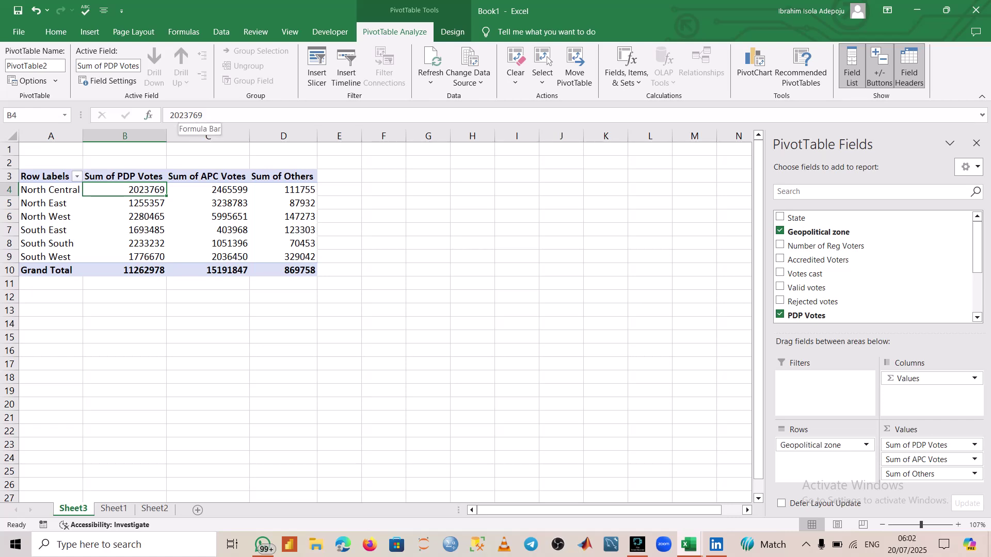
key("Right")
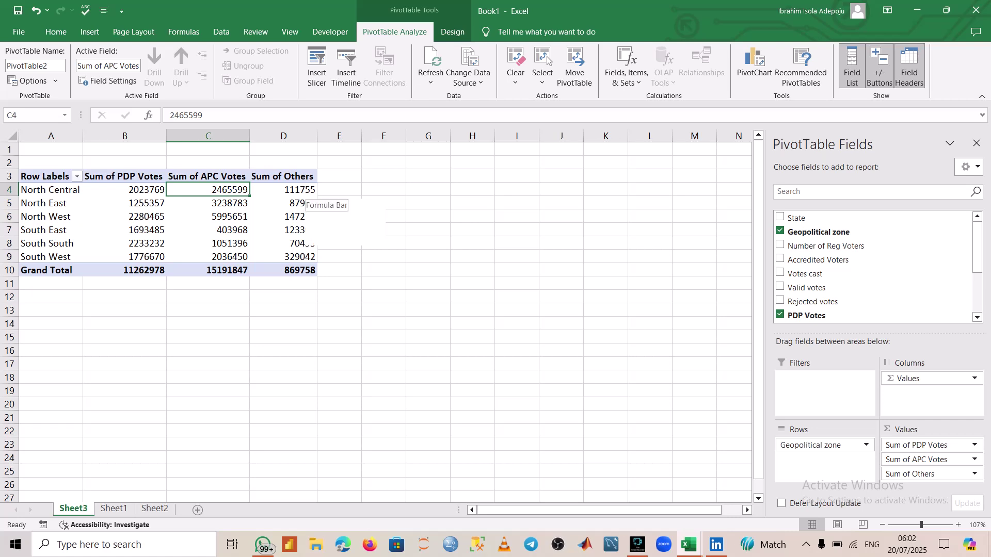
left_click(300, 190)
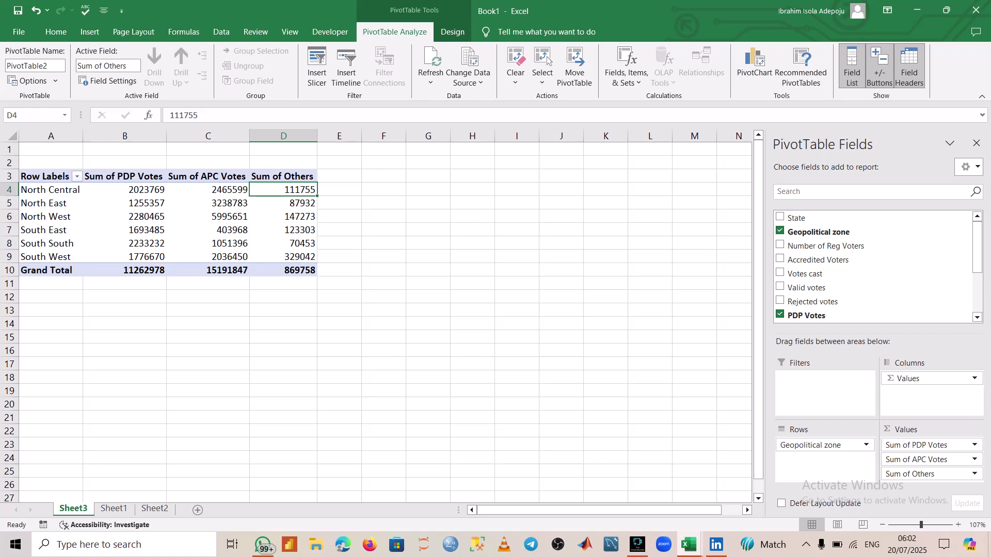
left_click(90, 215)
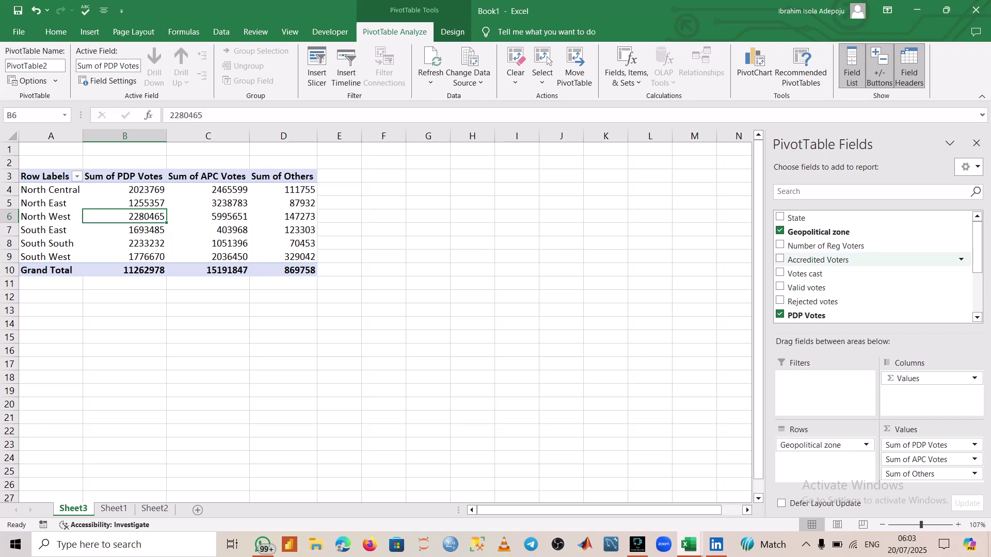
Add Accredited Voters as a summed value ahead of PDP Votes and check its figures for every zone
left_click_drag(817, 260, 927, 442)
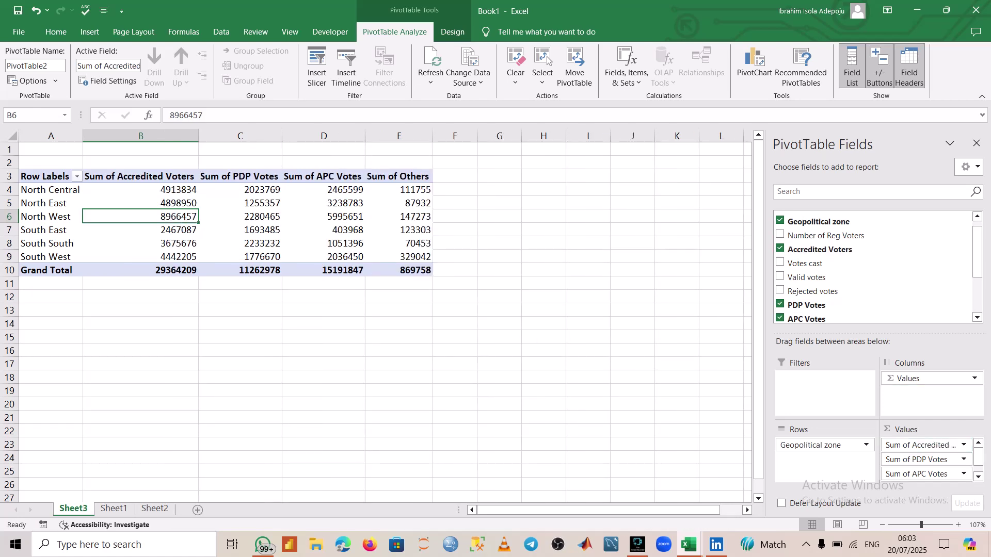
left_click(159, 189)
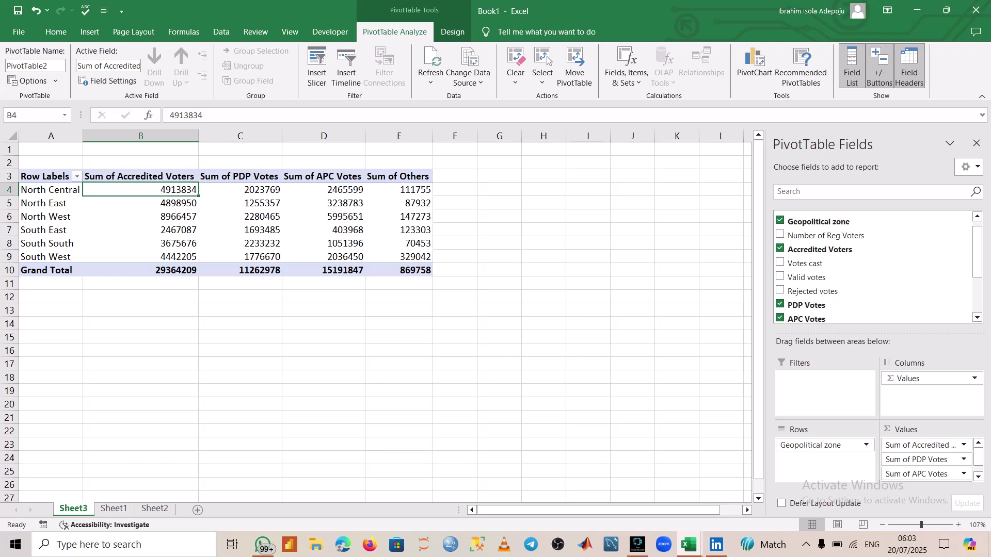
left_click(160, 203)
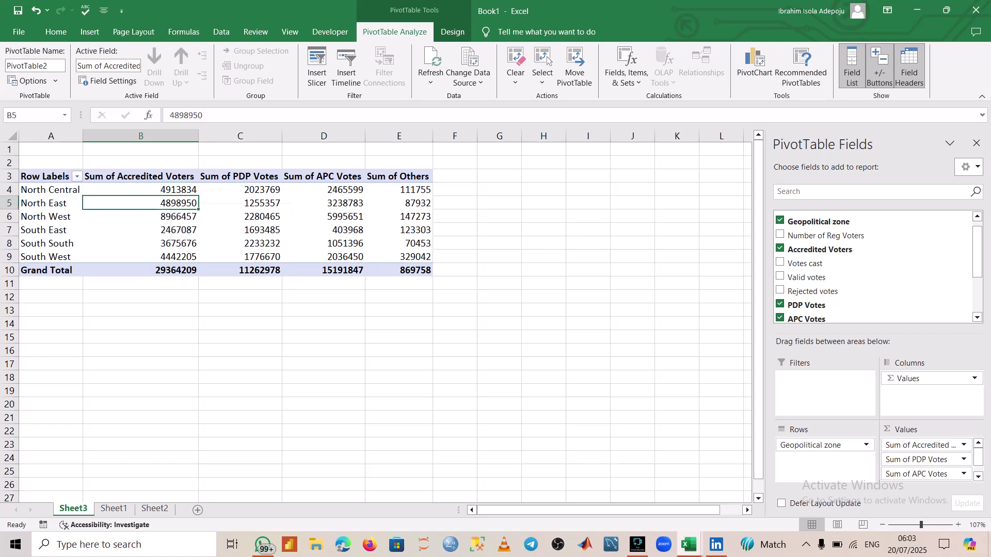
left_click(163, 217)
key("Down")
key("Down")
key("Down")
key("Down")
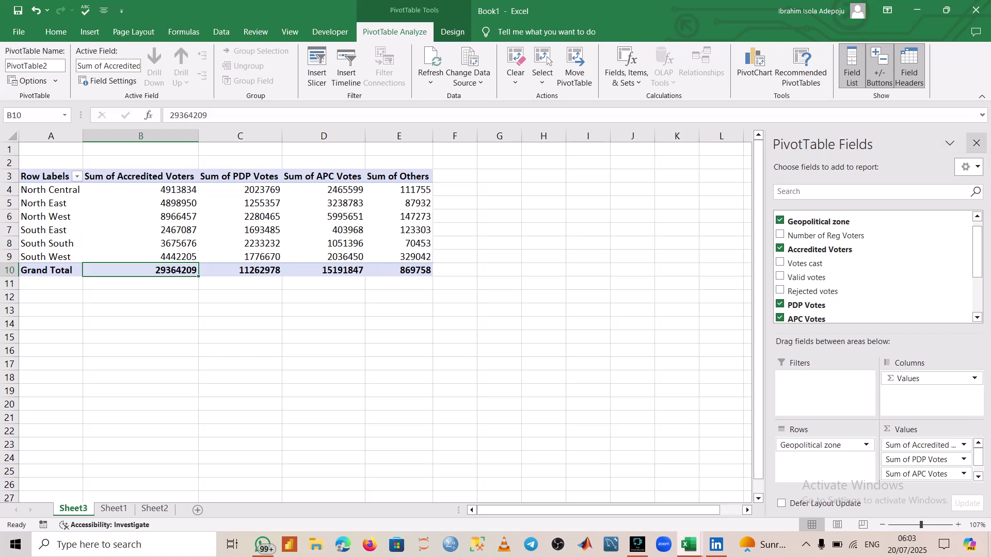
Close the PivotTable field list and turn off the grand totals for rows and columns
left_click(976, 143)
left_click(289, 228)
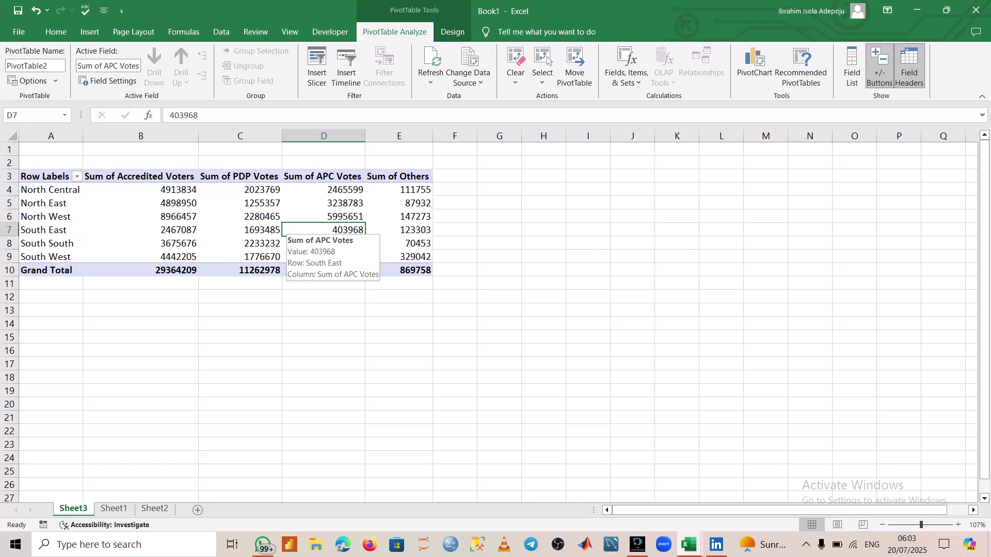
key("Left")
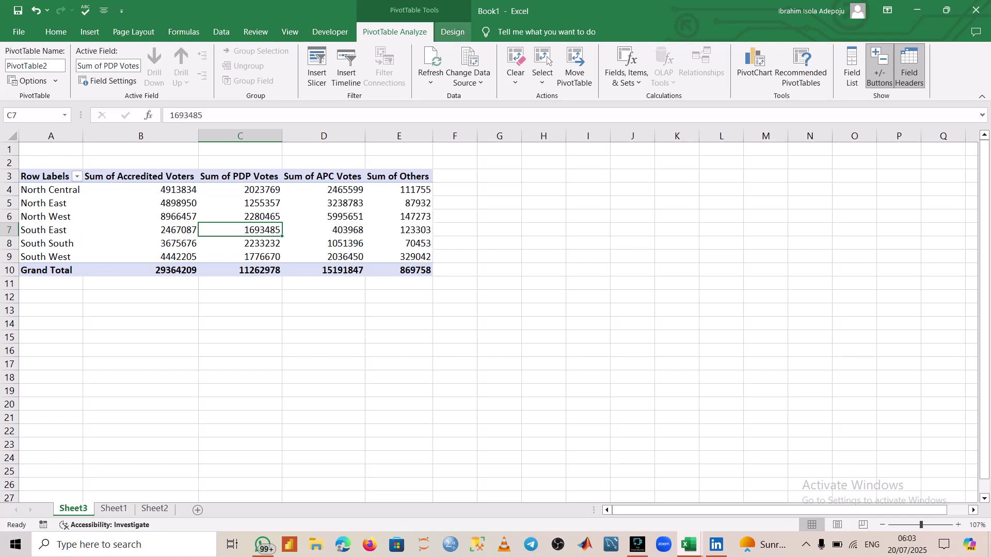
left_click(453, 32)
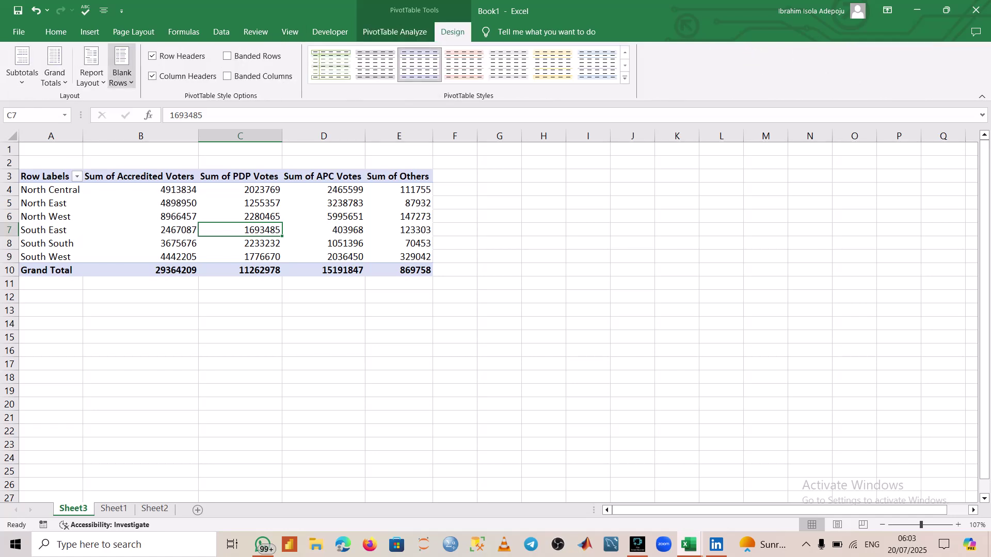
left_click(54, 66)
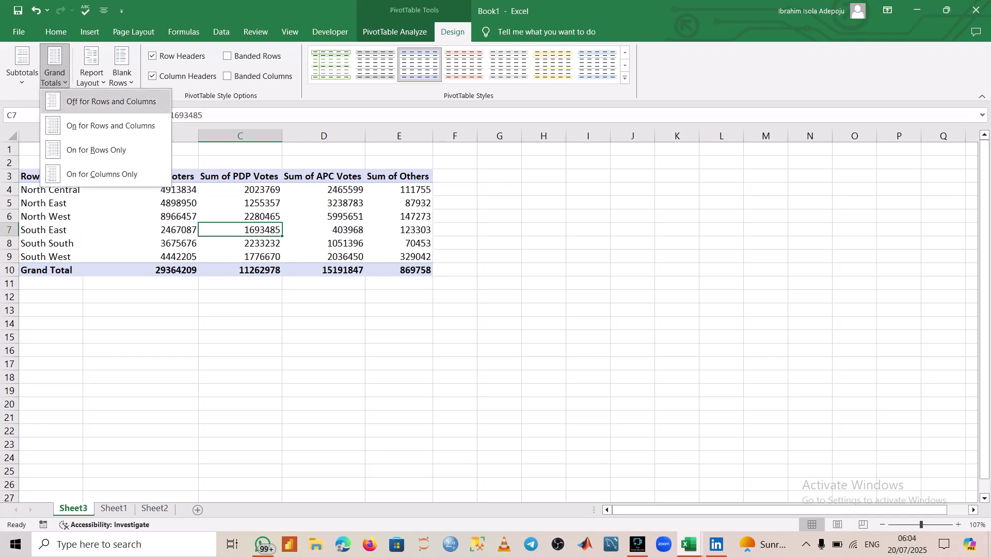
left_click(111, 101)
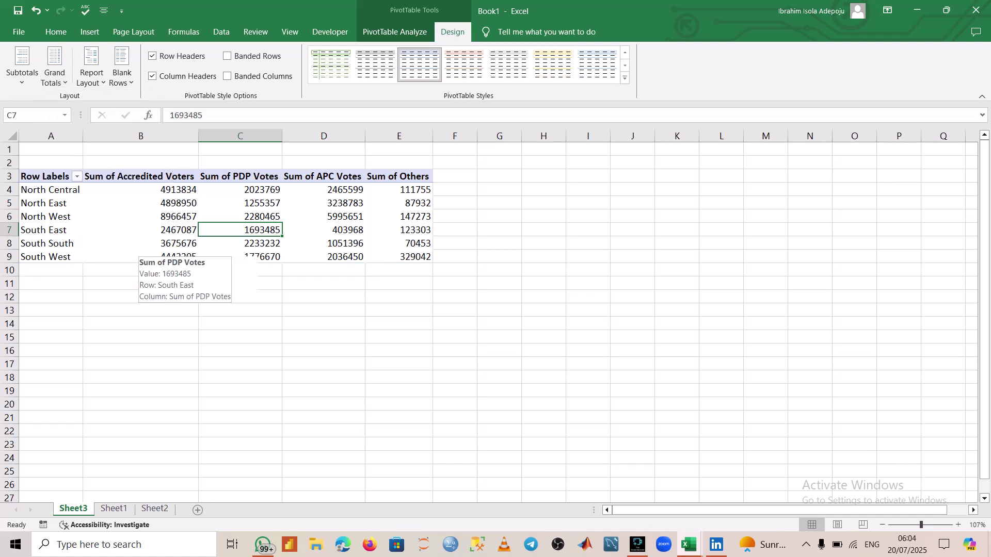
Apply the Medium PivotTable style with a black header row and light blue shaded body to the PivotTable
left_click(155, 256)
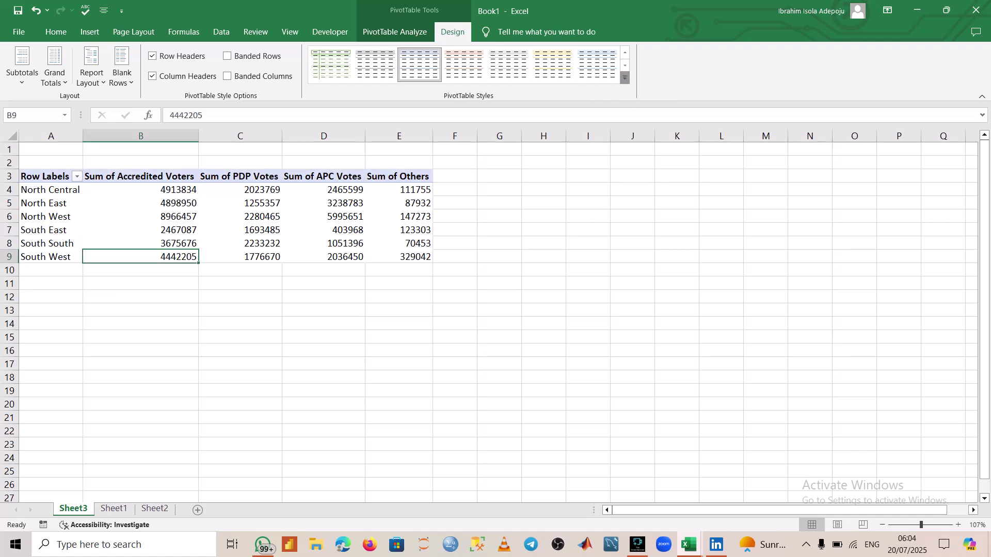
left_click(625, 78)
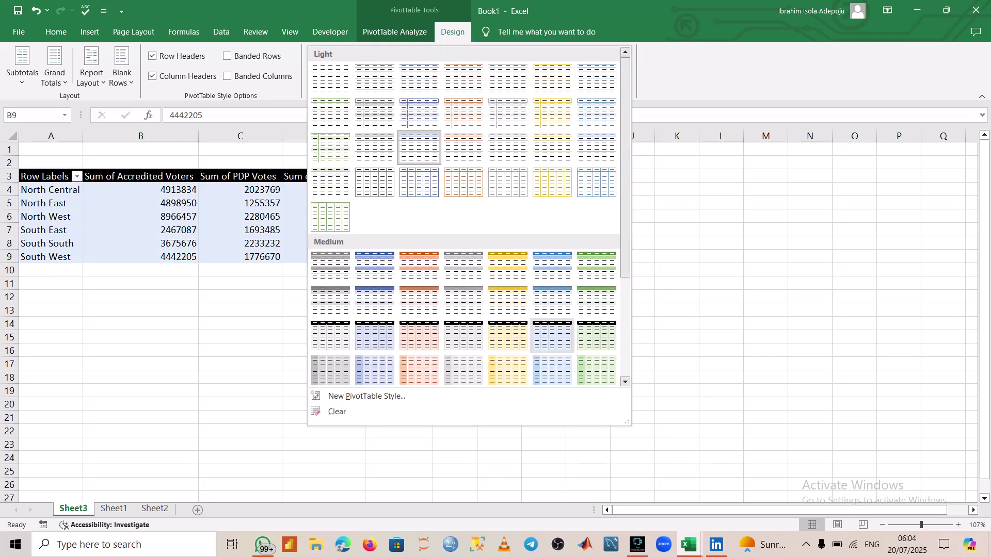
left_click(552, 336)
left_click(140, 217)
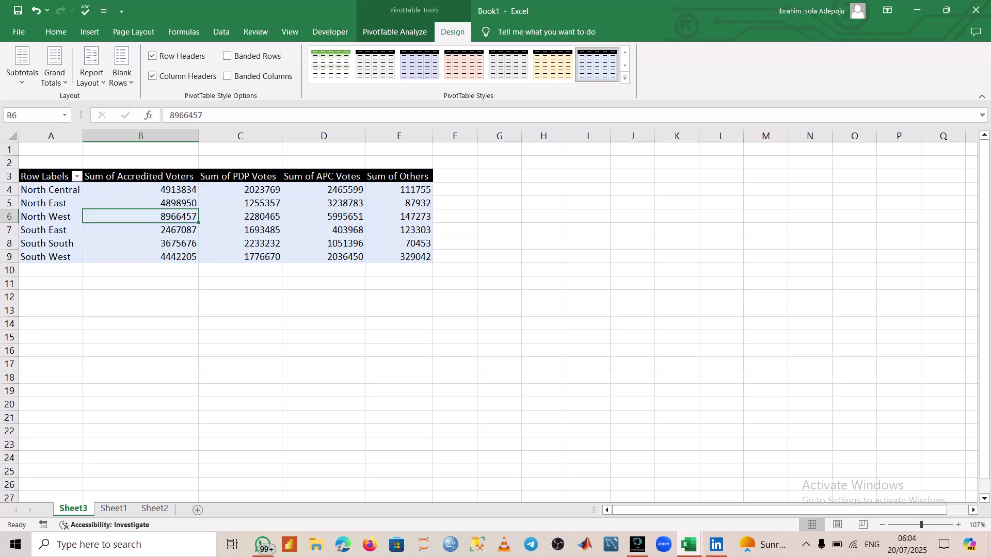
Insert a Clustered Column PivotChart of the zone figures and move it up beside the PivotTable's right edge
left_click(240, 217)
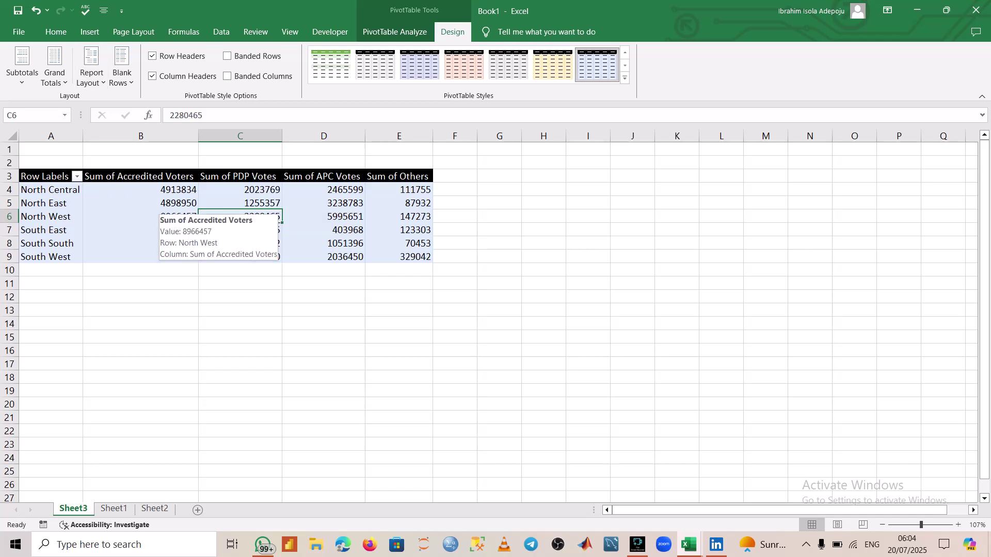
left_click(90, 32)
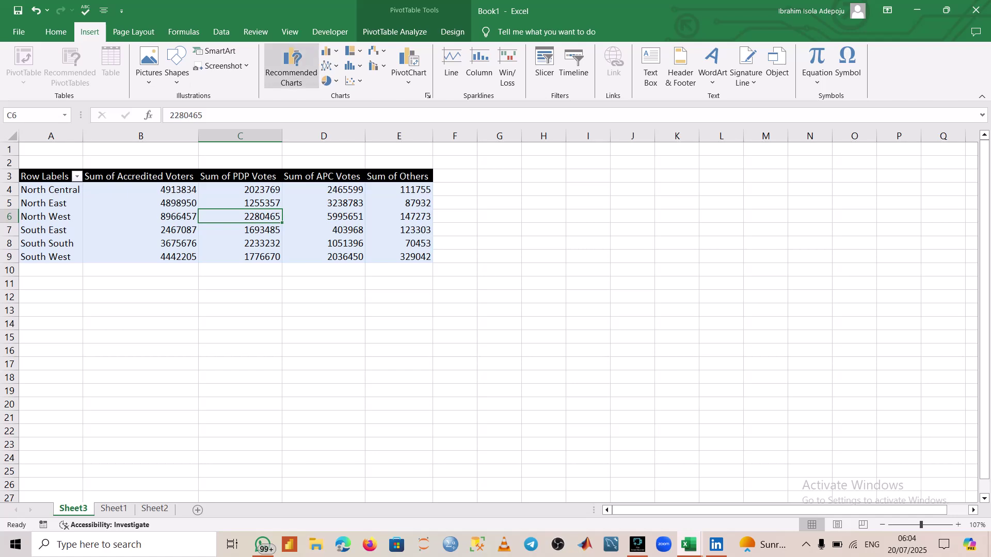
left_click(292, 66)
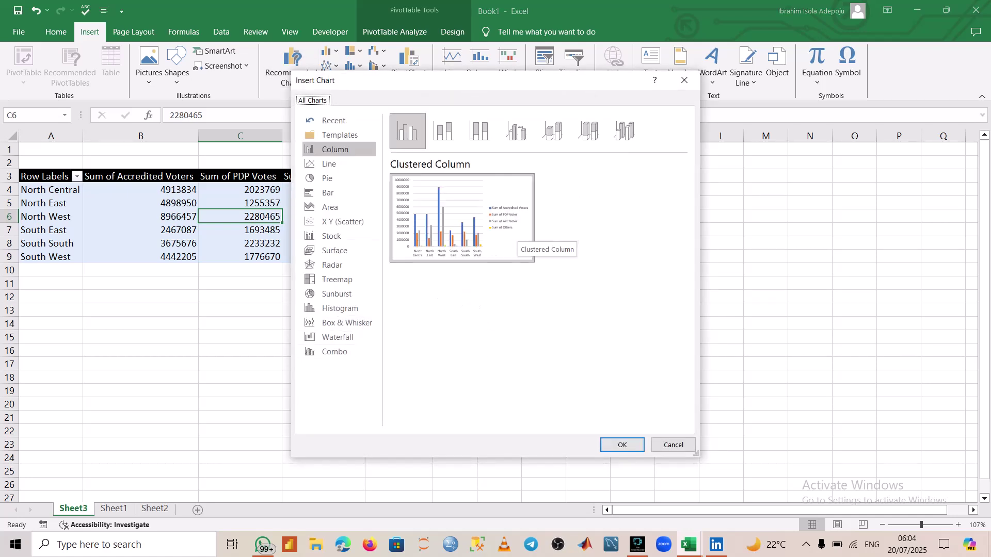
left_click(622, 444)
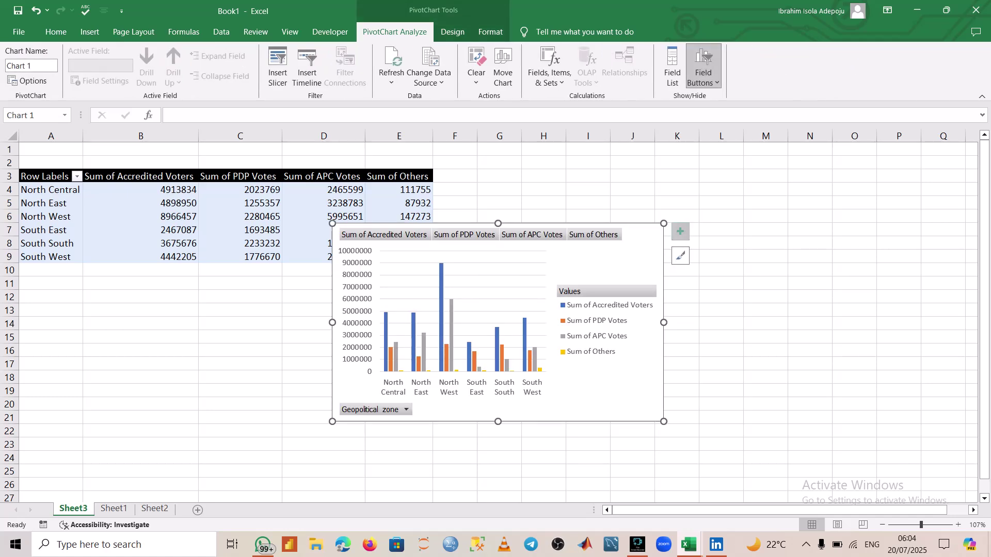
left_click_drag(629, 255, 725, 215)
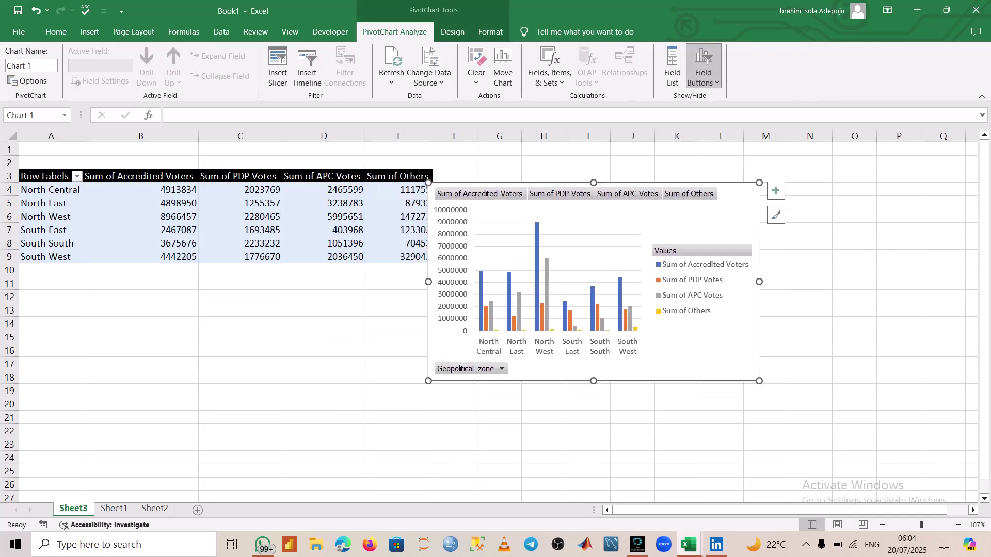
Enlarge the PivotChart and move it up clear of the PivotTable's Others column, then examine its bars by zone
left_click_drag(758, 381, 863, 413)
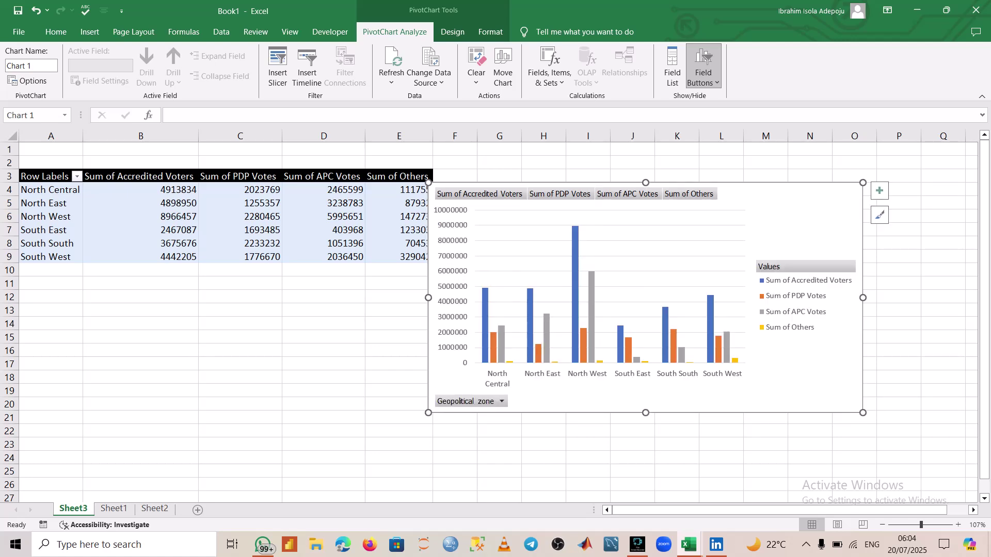
left_click_drag(805, 222, 817, 196)
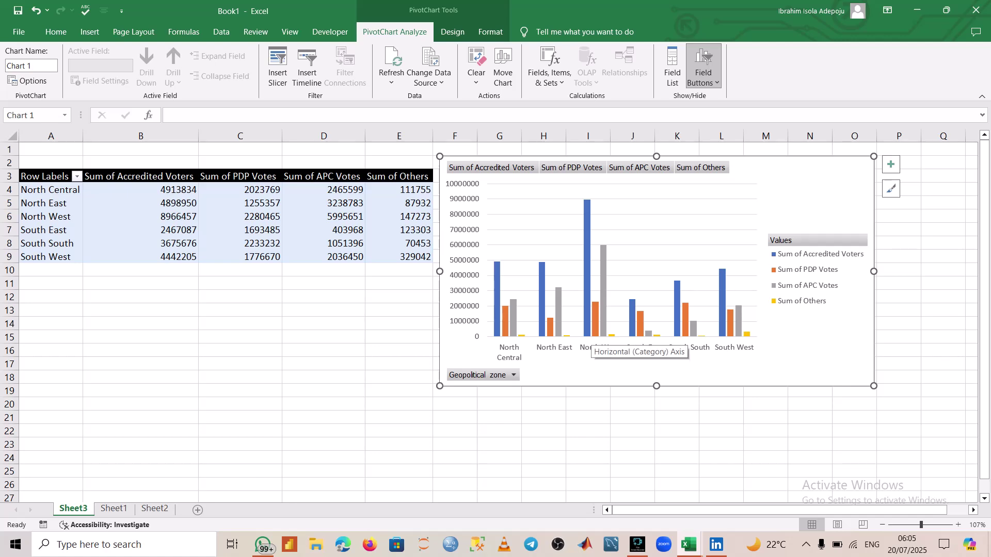
mouse_move(604, 282)
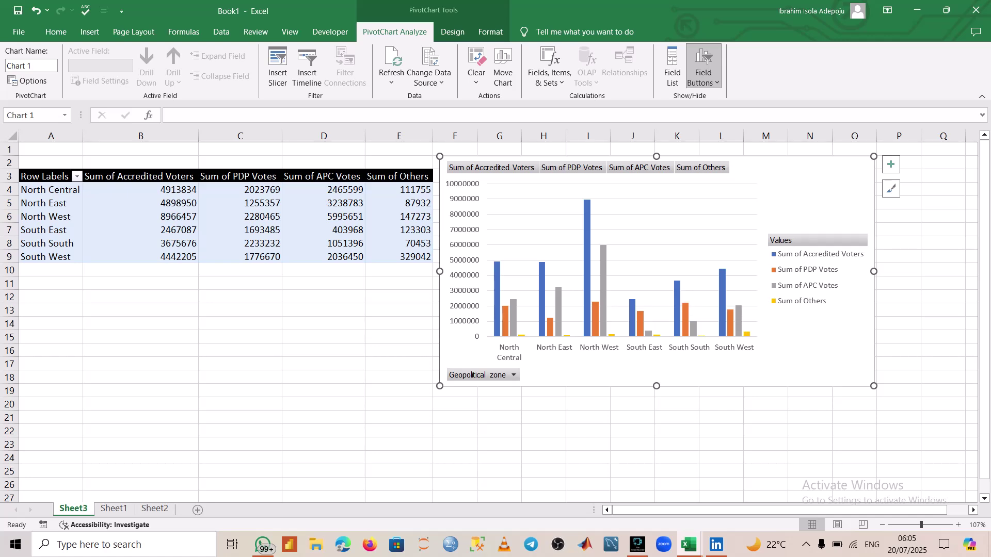
mouse_move(596, 322)
mouse_move(595, 305)
Try to remove the Sum of Accredited Voters figures by cutting or deleting their whole worksheet column
right_click(157, 136)
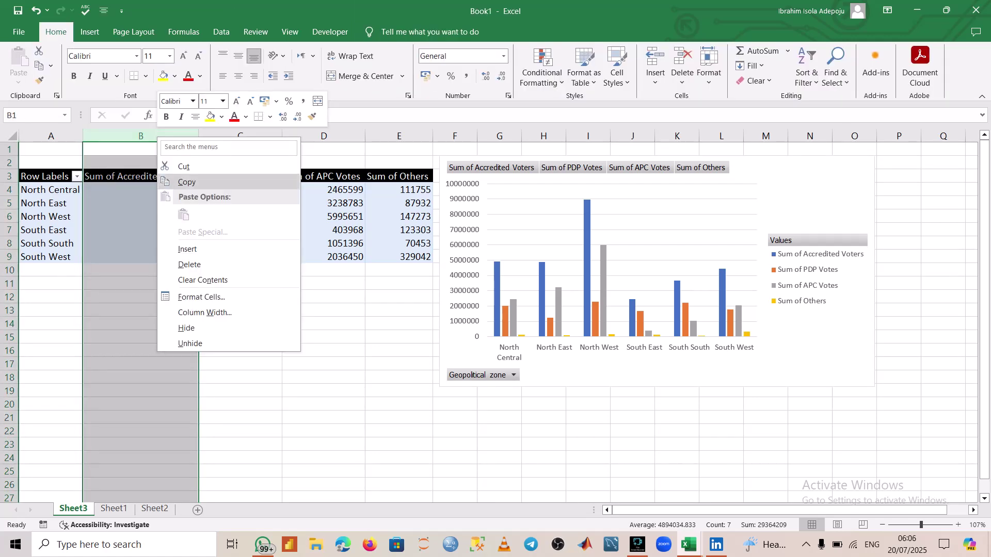
left_click(187, 166)
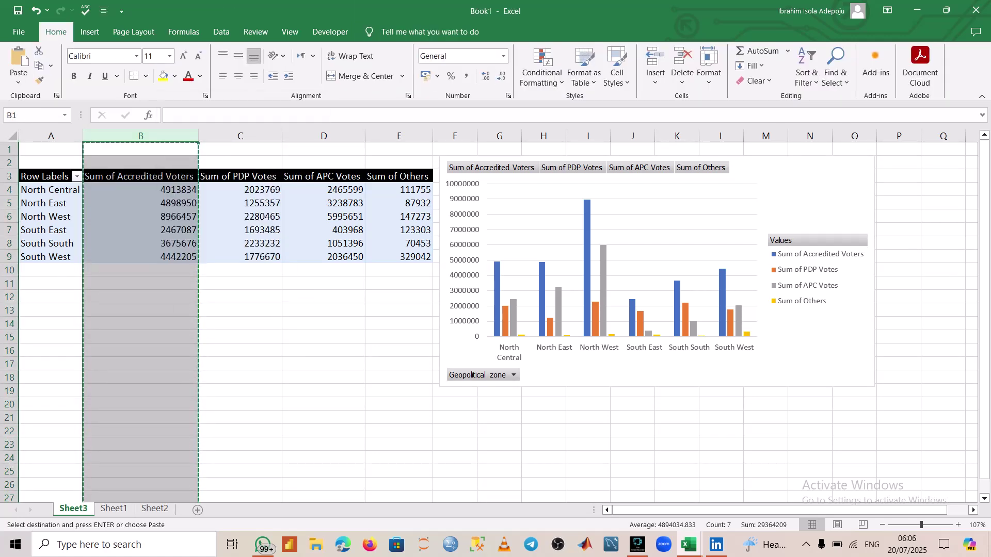
left_click(240, 163)
key("Escape")
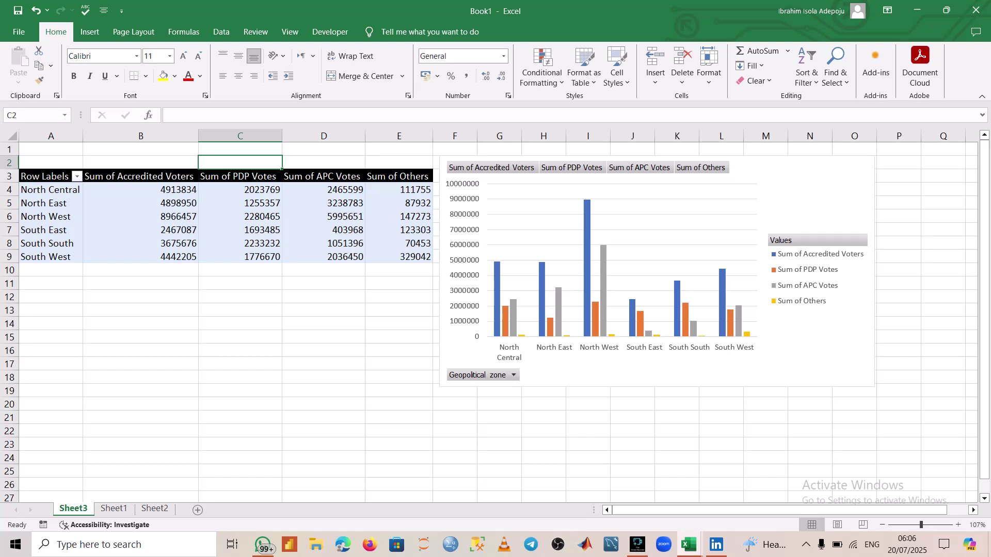
right_click(159, 135)
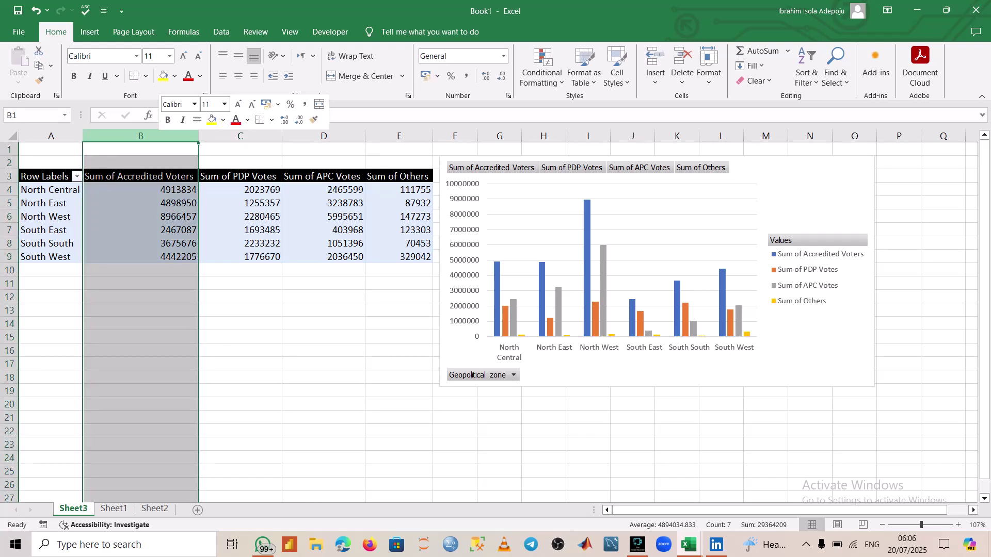
left_click(191, 268)
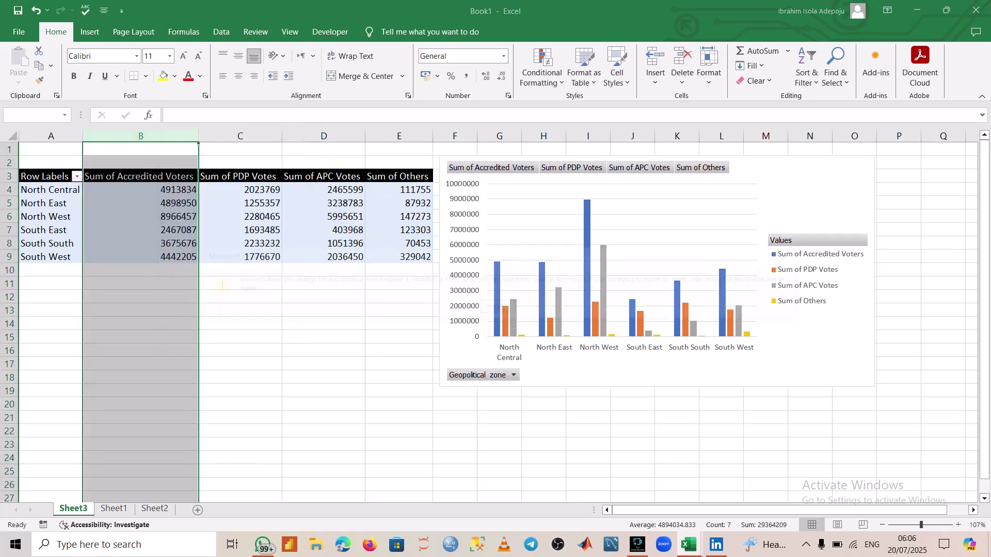
key("Return")
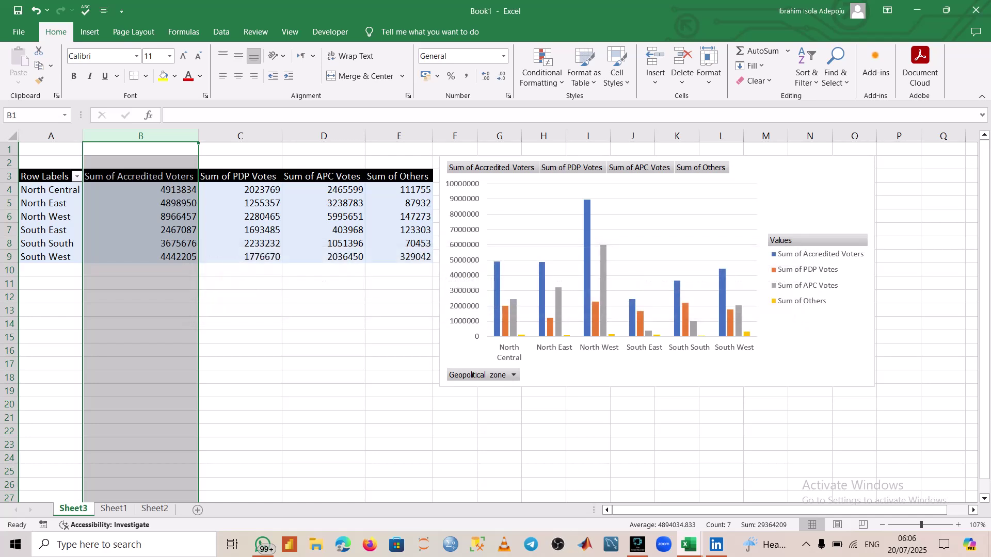
left_click(304, 213)
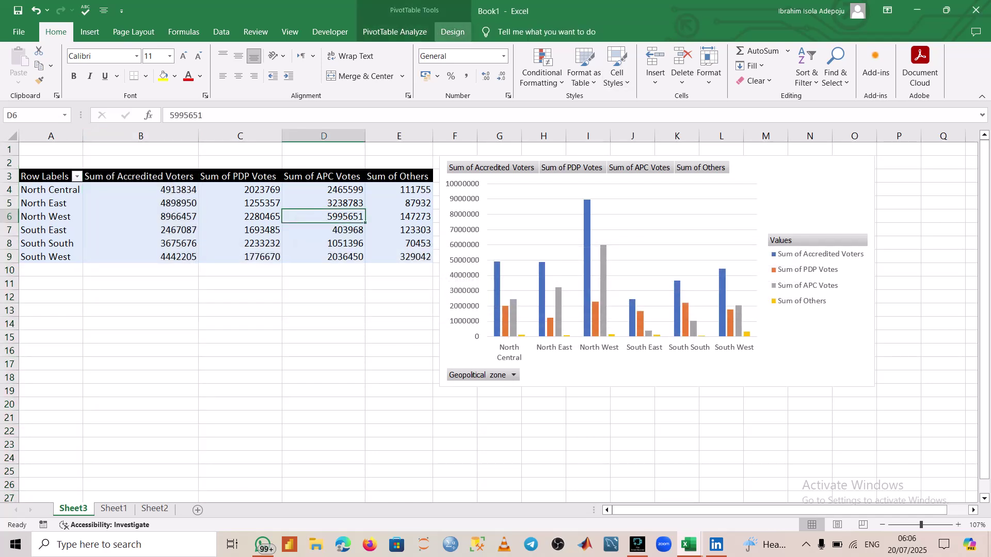
Show the source records behind North Central's PDP Votes total on a new sheet and return to the PivotTable sheet
double_click(240, 190)
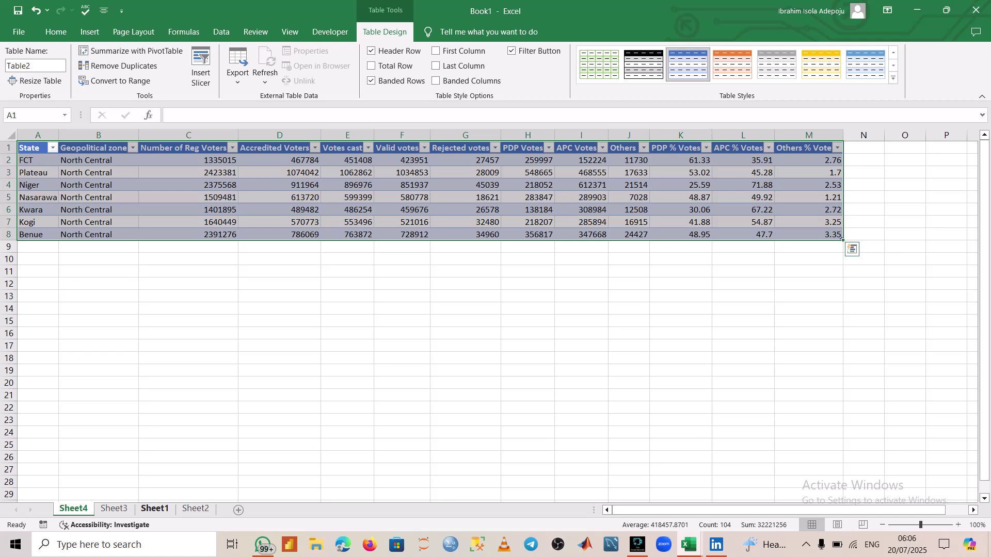
left_click(154, 509)
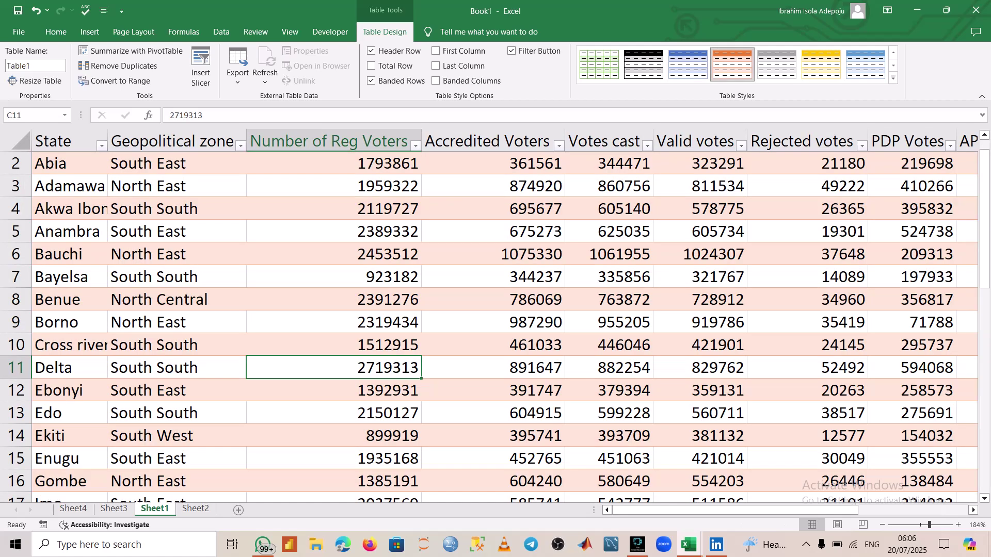
left_click(114, 509)
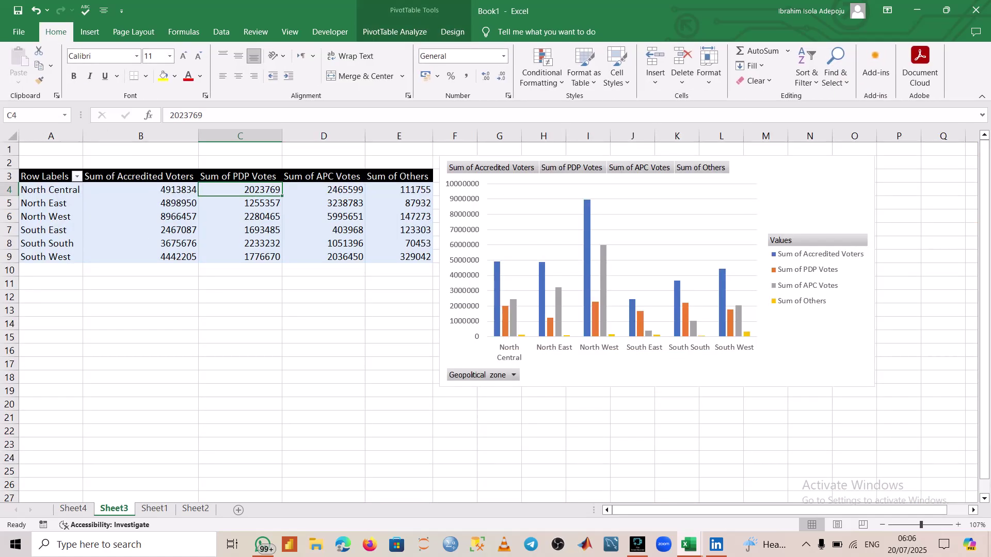
Move the PivotChart down and remove Sum of Accredited Voters from the PivotTable's values
left_click_drag(816, 201, 816, 294)
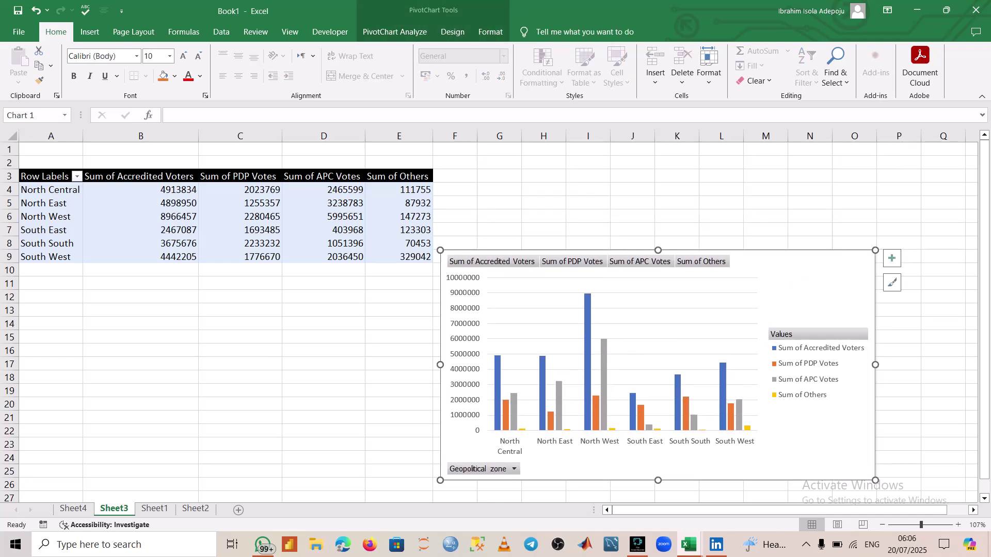
left_click(398, 190)
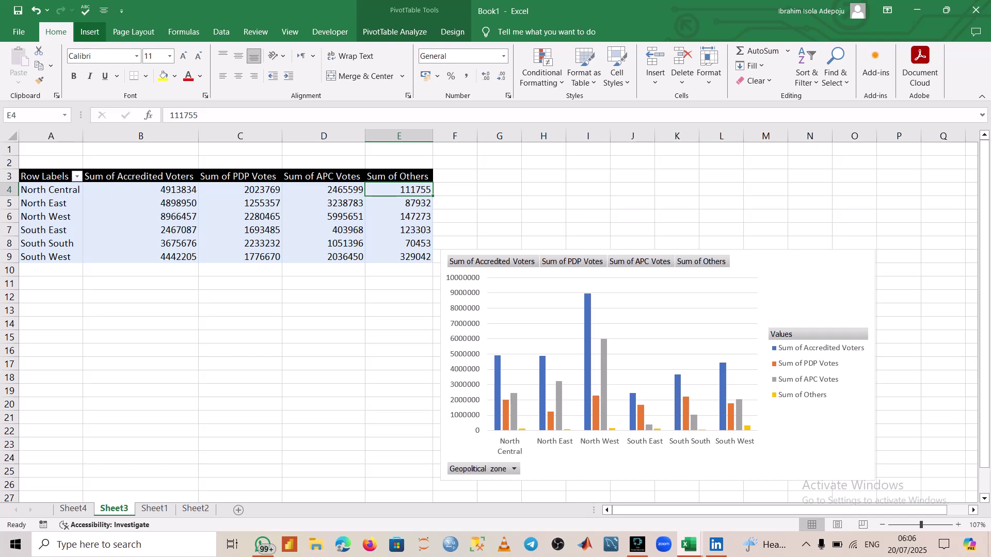
left_click(395, 31)
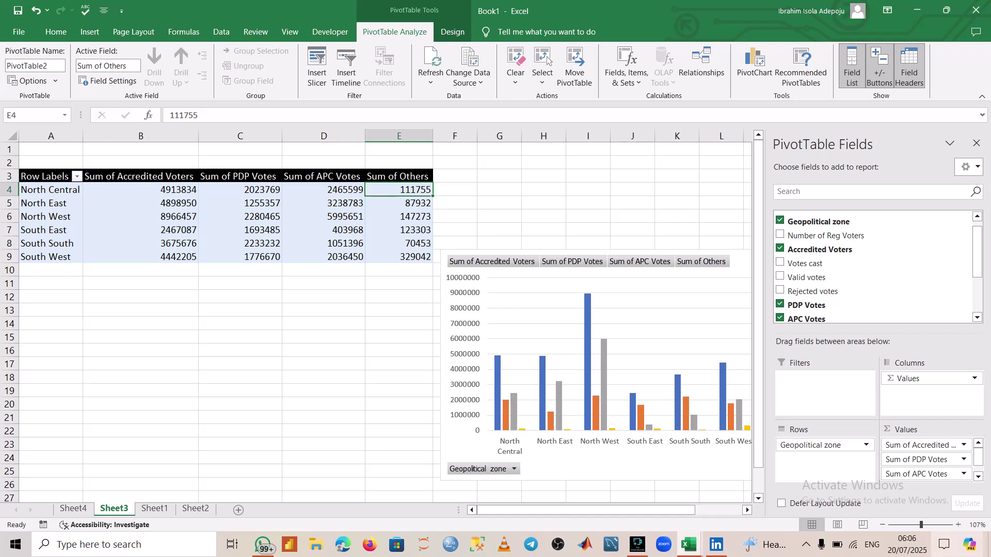
left_click_drag(978, 457, 977, 458)
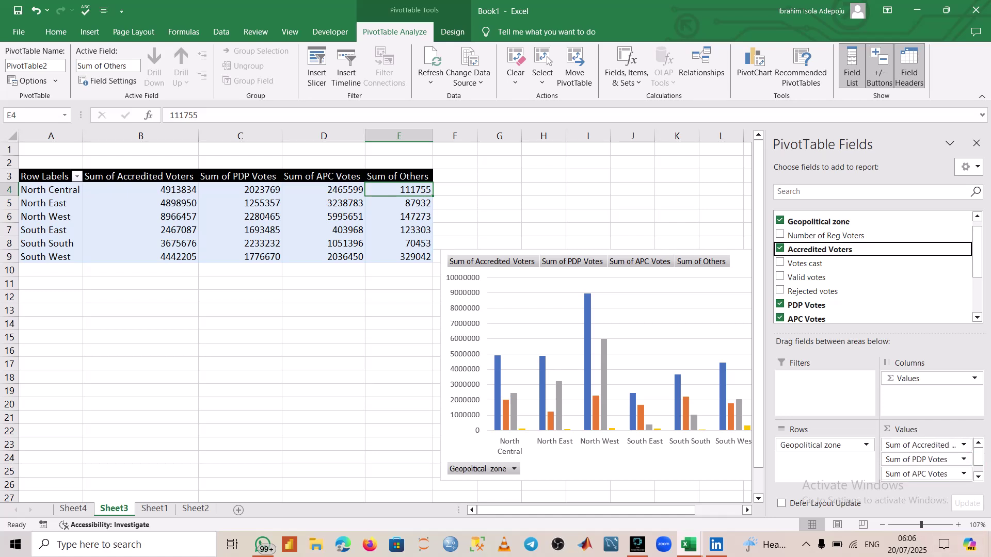
left_click(923, 444)
left_click_drag(920, 445, 871, 310)
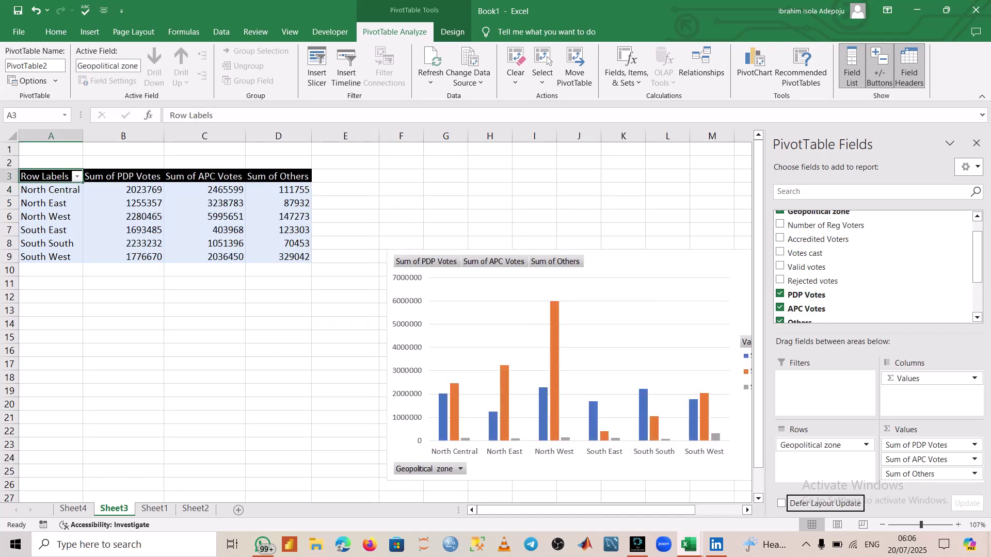
Move the PivotChart back up beside the PivotTable's Others column and close the field list
left_click_drag(645, 263, 522, 198)
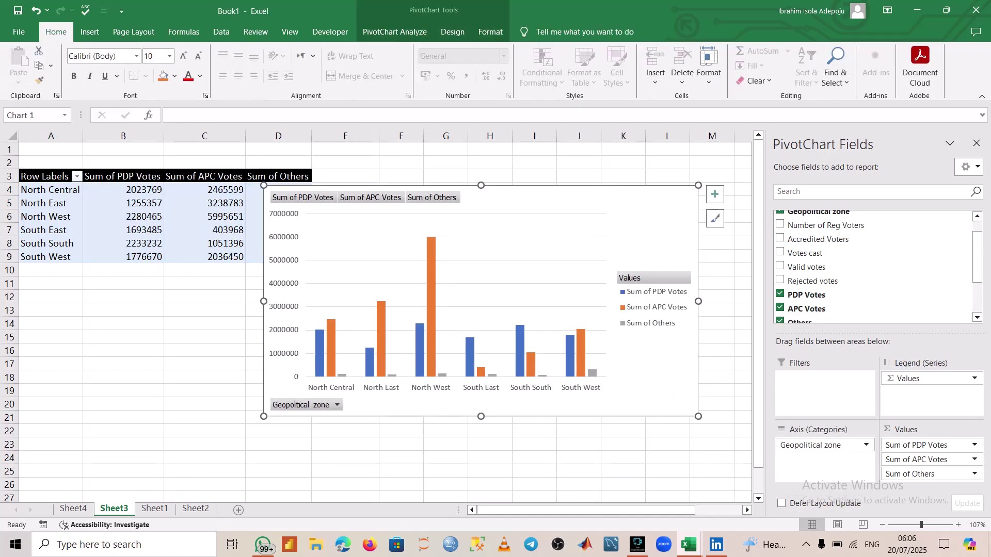
left_click(977, 143)
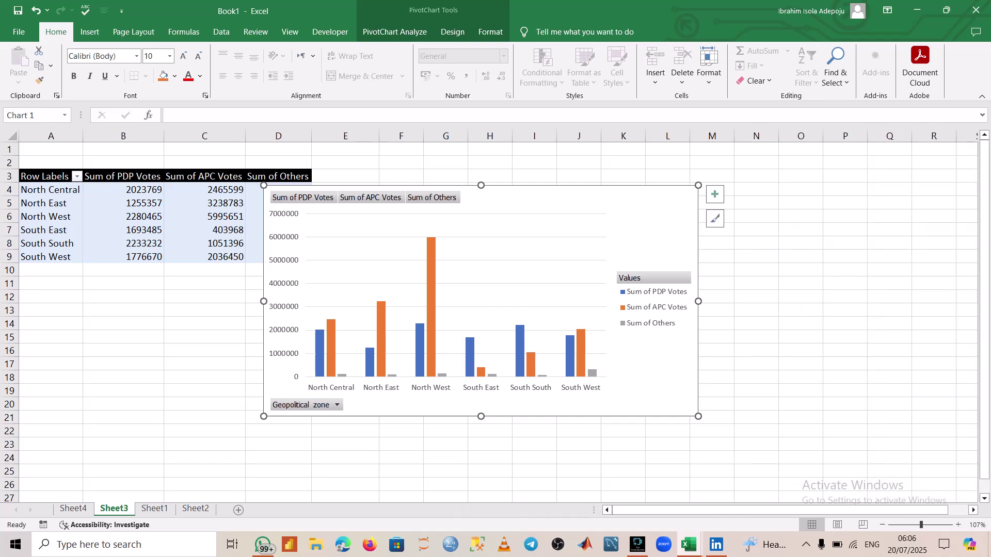
left_click_drag(583, 198, 622, 192)
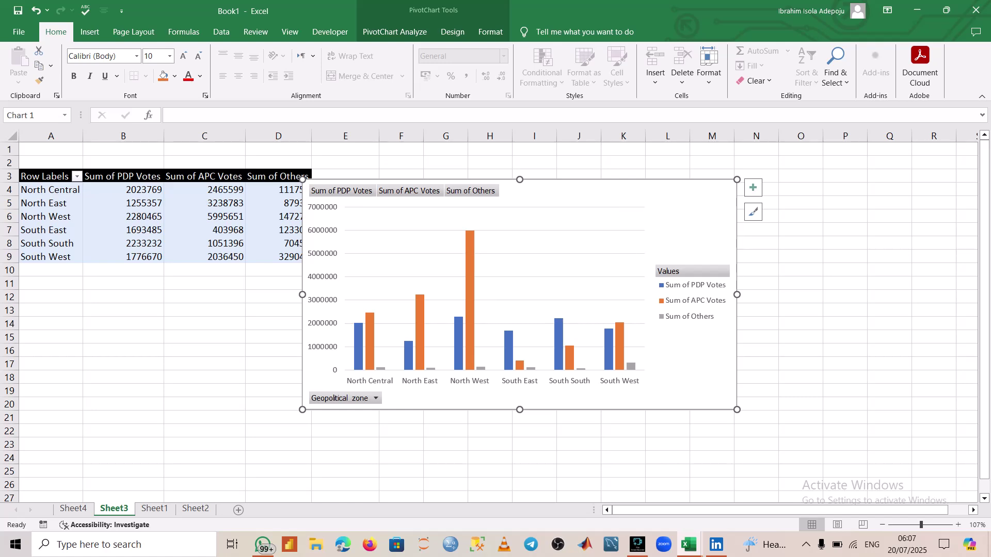
mouse_move(469, 245)
mouse_move(369, 336)
mouse_move(420, 330)
mouse_move(509, 356)
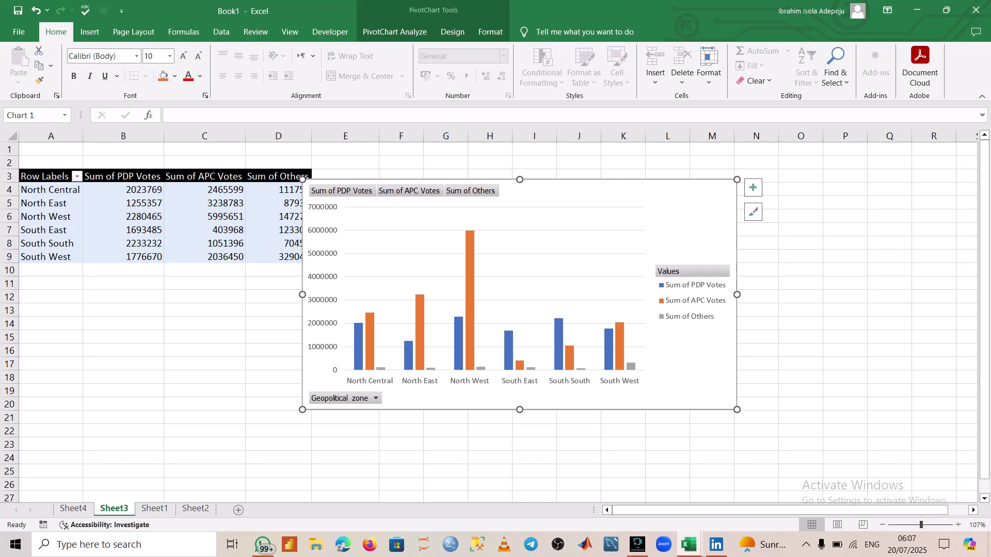